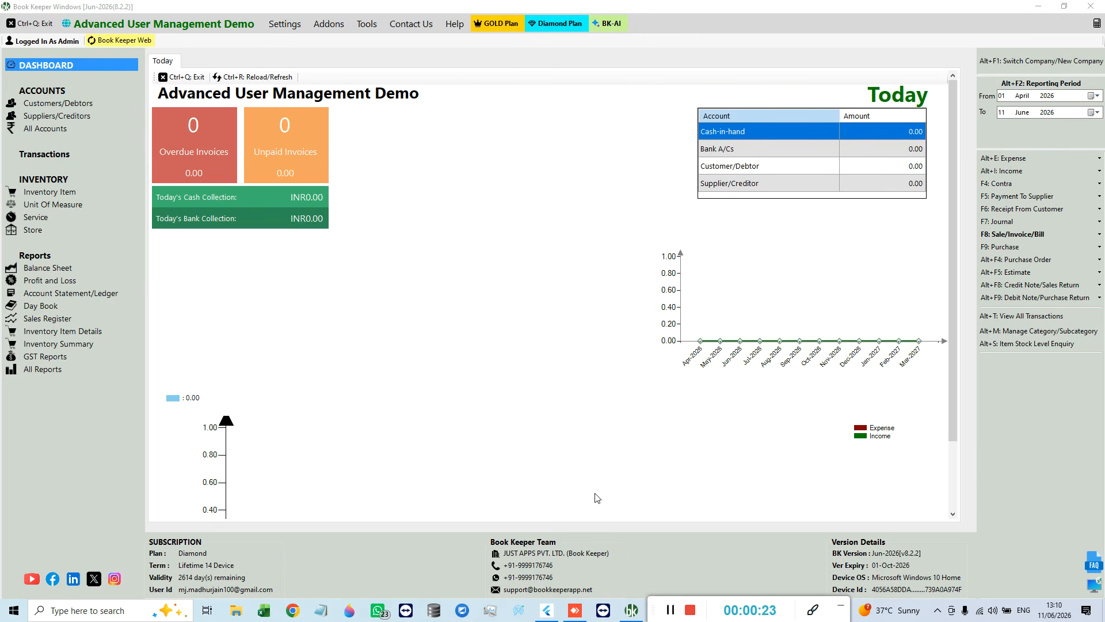
# - View the existing users in User Management, select the second one, and close the list
pyautogui.click(287, 2)
pyautogui.click(285, 28)
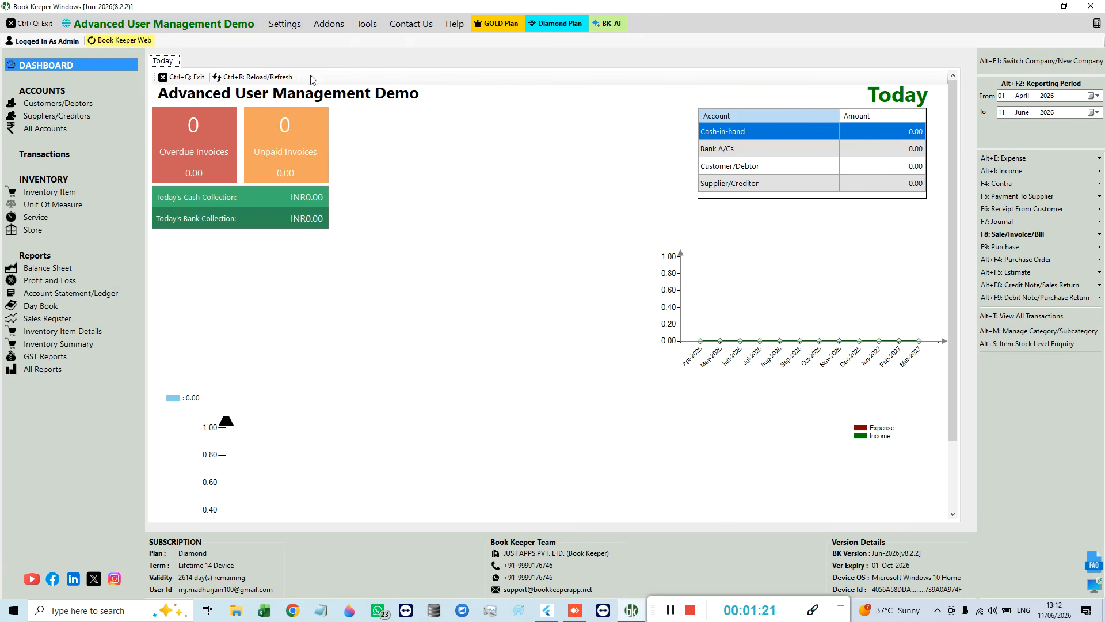
pyautogui.click(285, 24)
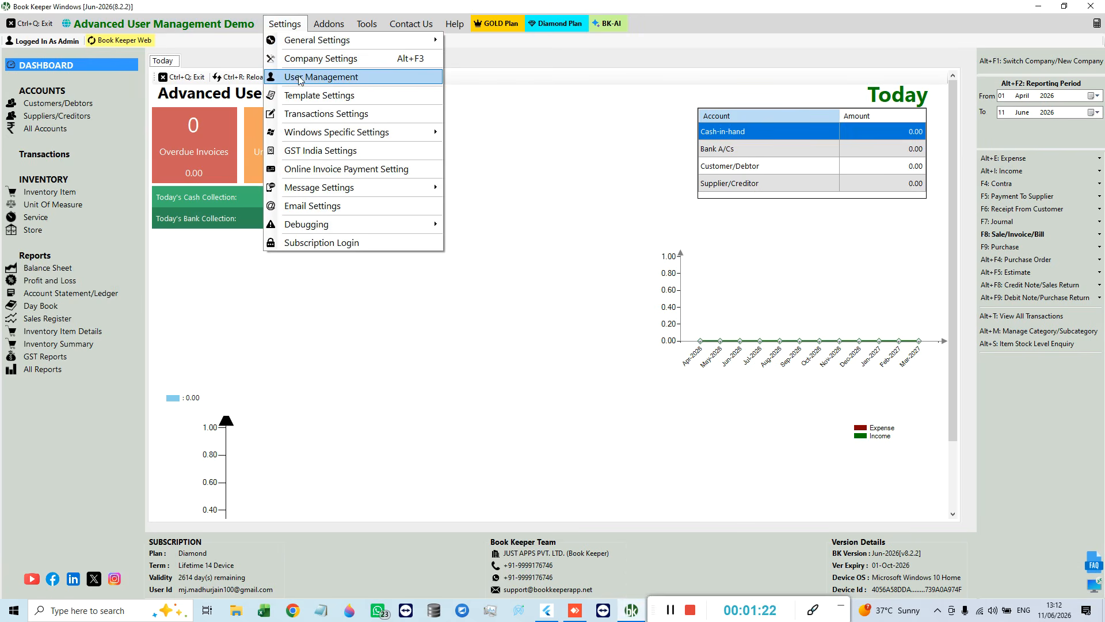
pyautogui.click(358, 84)
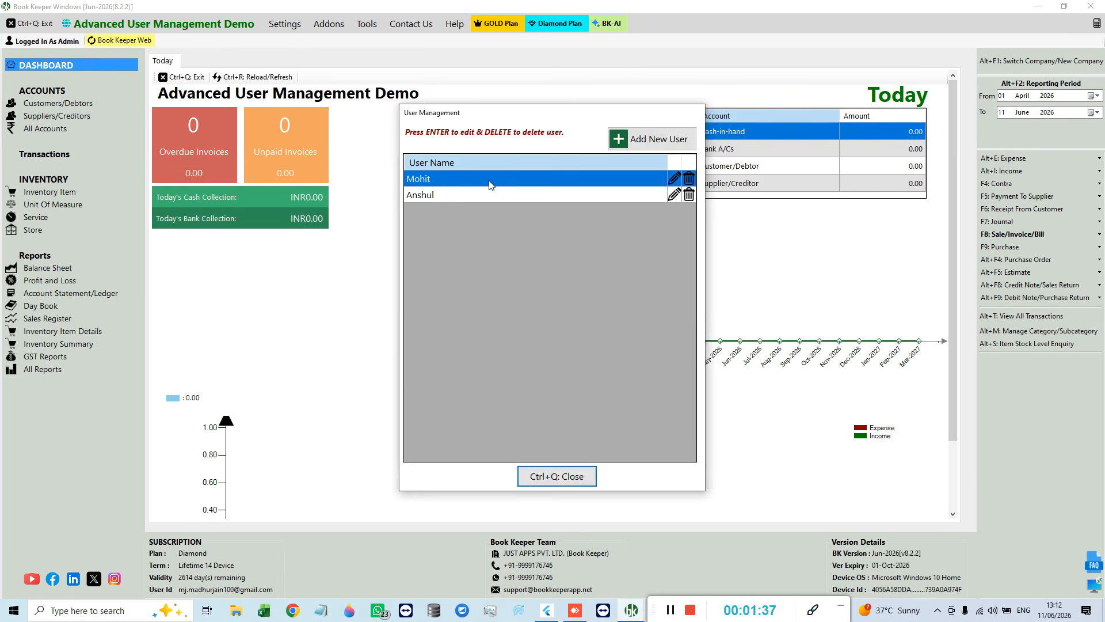
pyautogui.click(492, 195)
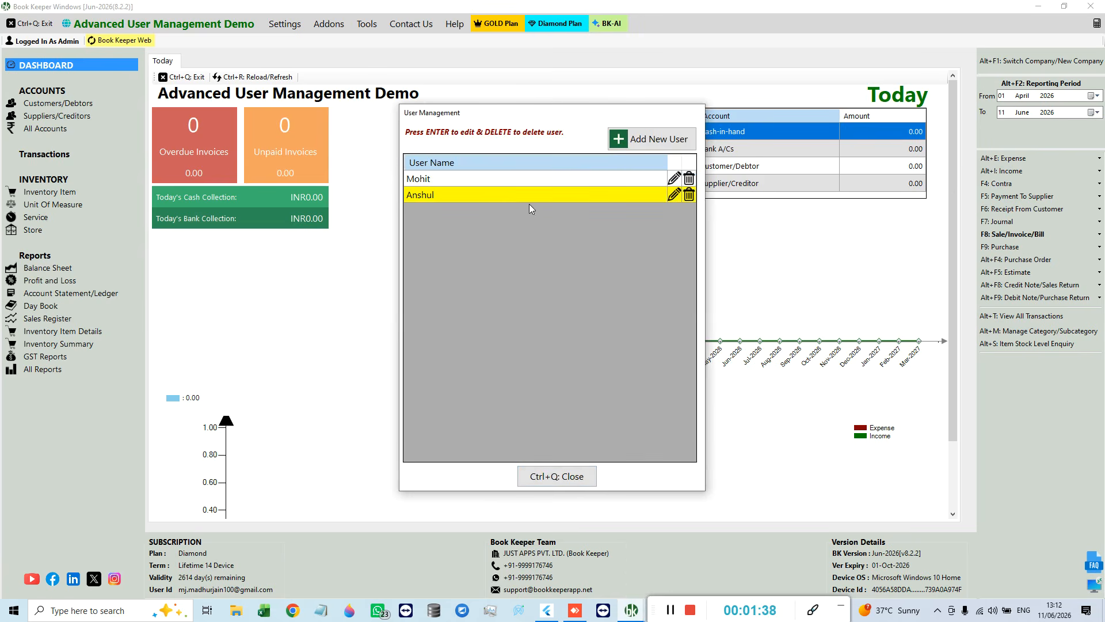
pyautogui.click(558, 474)
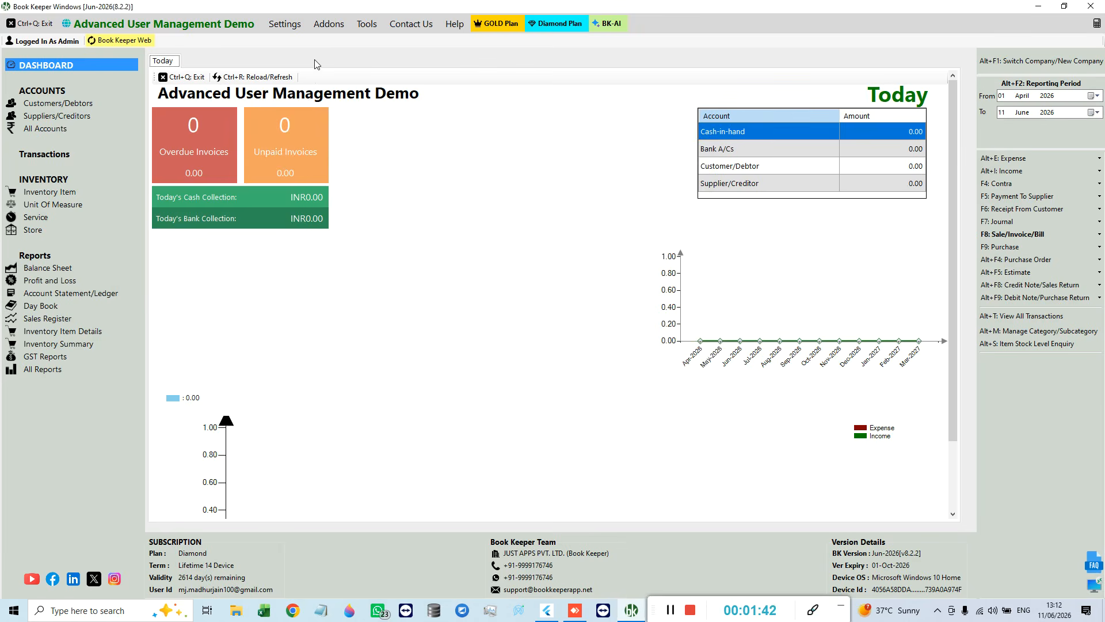
# - Check the company's storage feature and Storage Type options, keeping Store, and view the list of stores
pyautogui.click(285, 23)
pyautogui.click(296, 56)
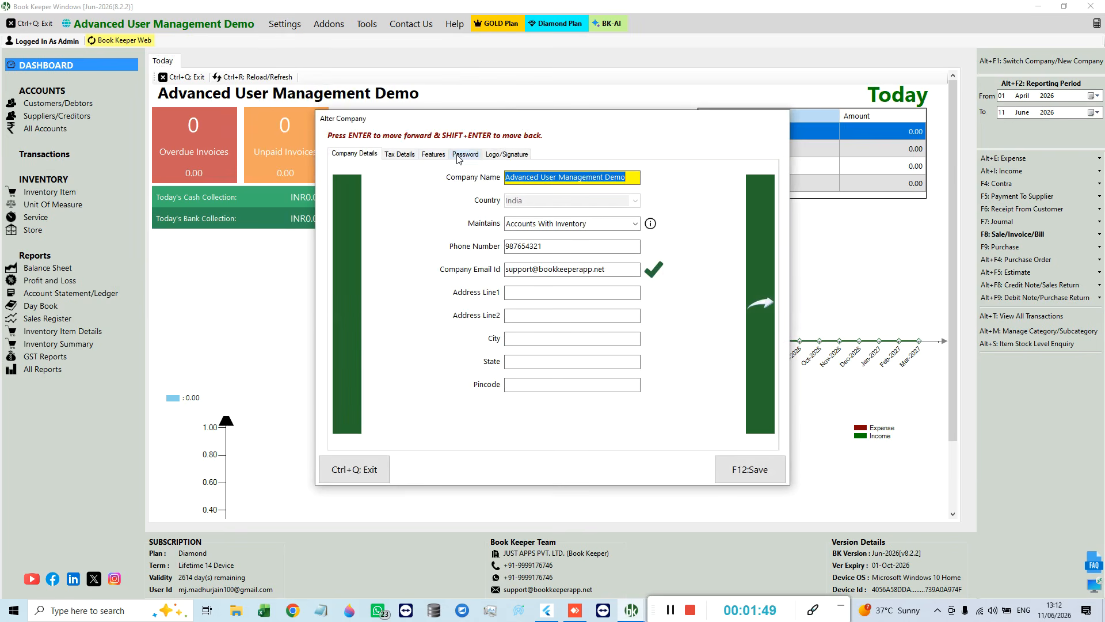
pyautogui.click(439, 157)
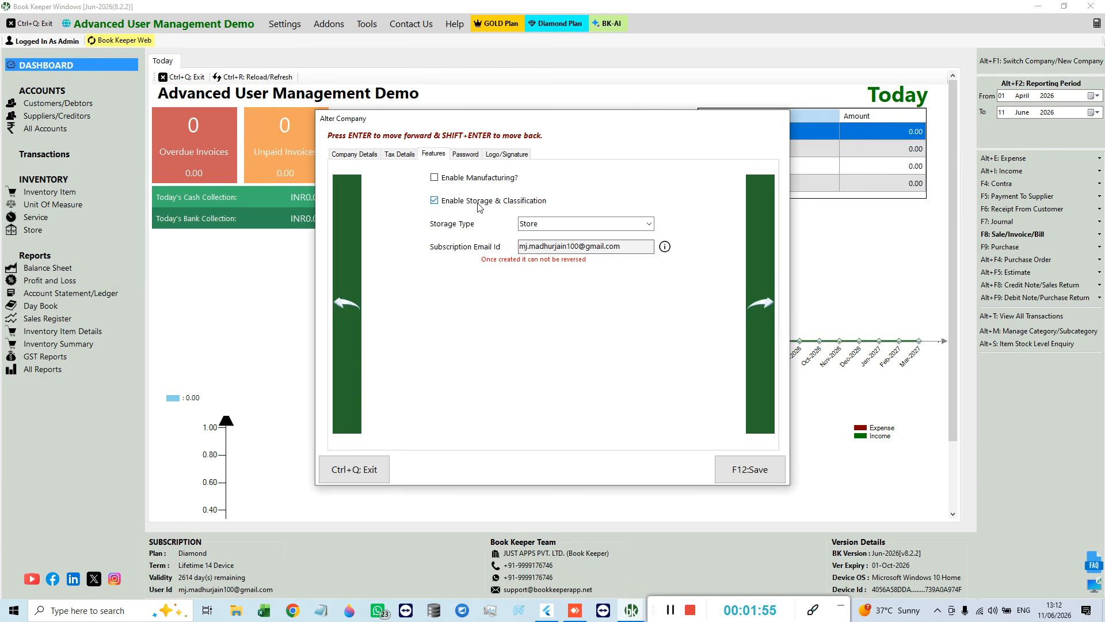
pyautogui.click(650, 223)
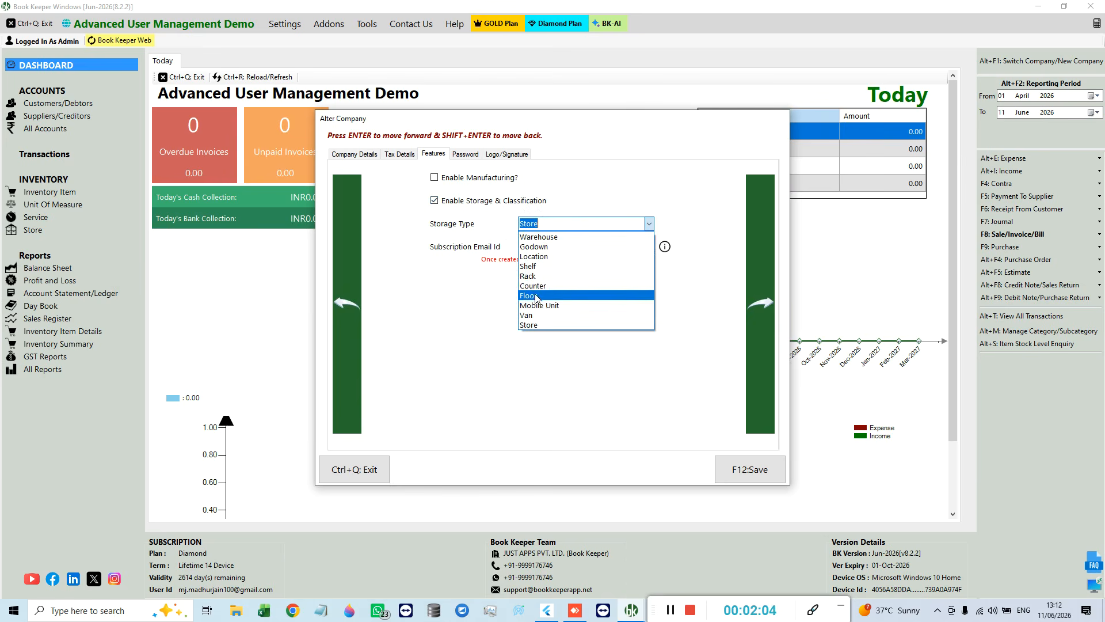
pyautogui.click(535, 325)
pyautogui.click(361, 474)
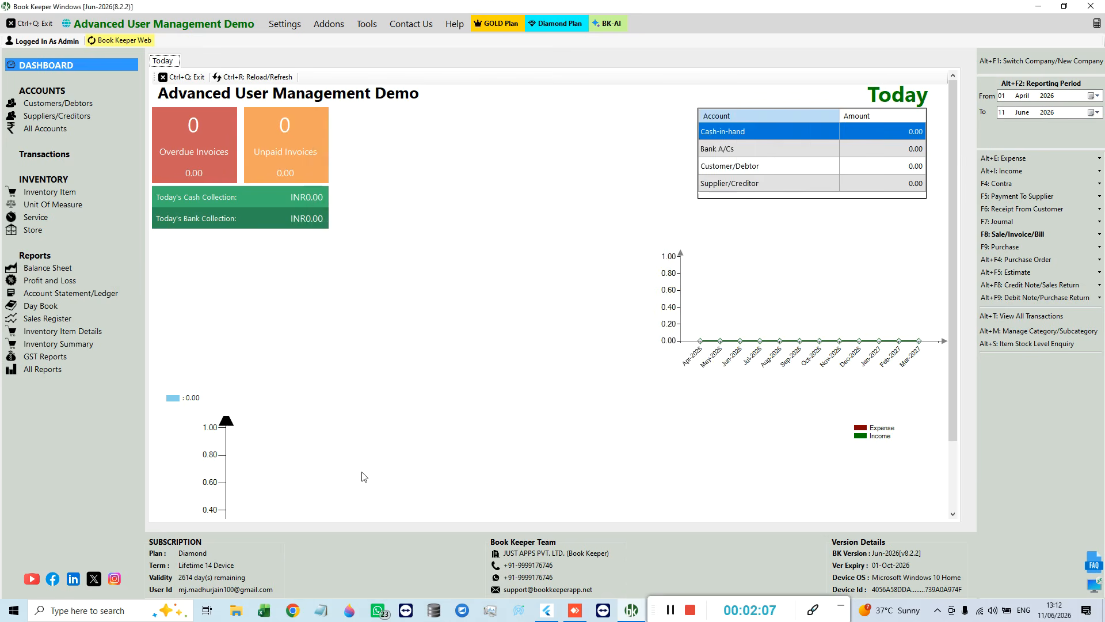
pyautogui.click(41, 231)
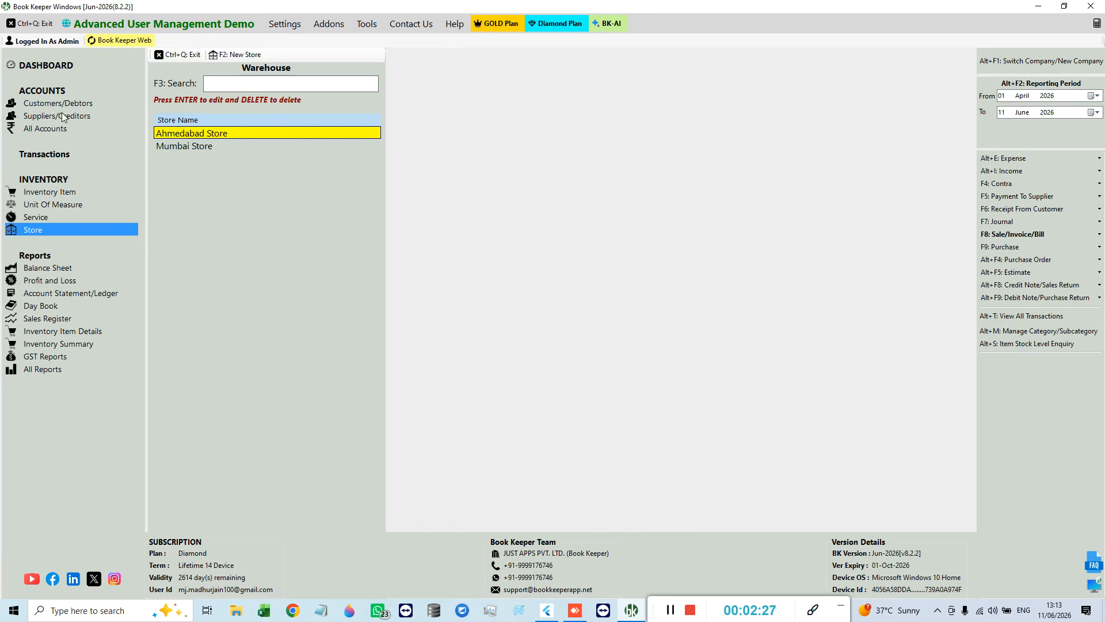
# - Open all accounts and inspect the Account Group of the cash account listed directly below Cash
pyautogui.click(57, 130)
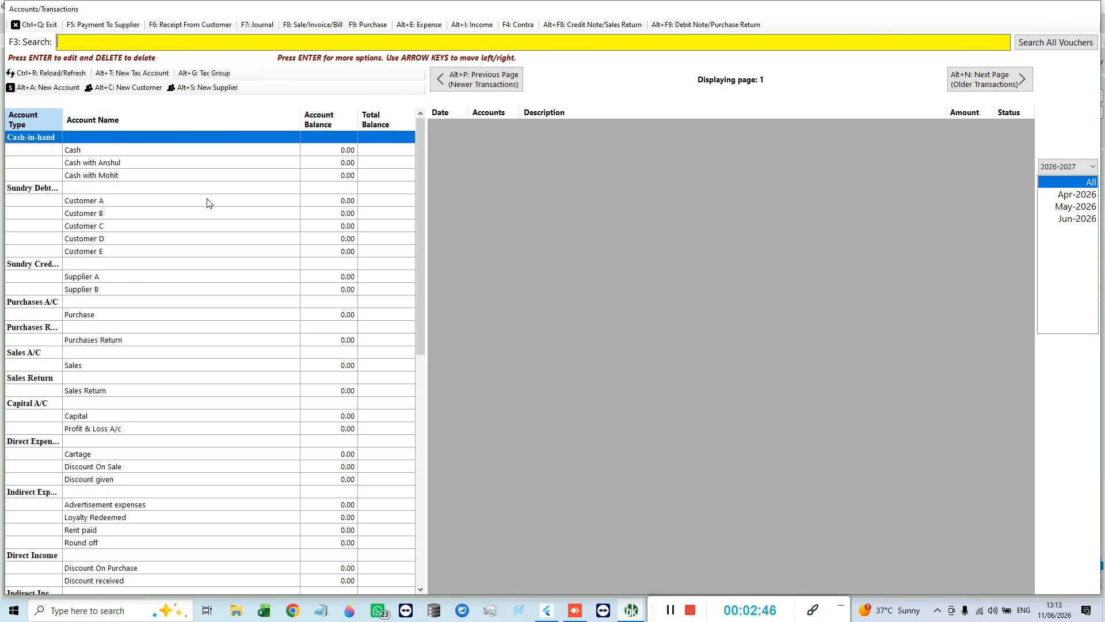
pyautogui.click(144, 165)
pyautogui.rightClick(144, 164)
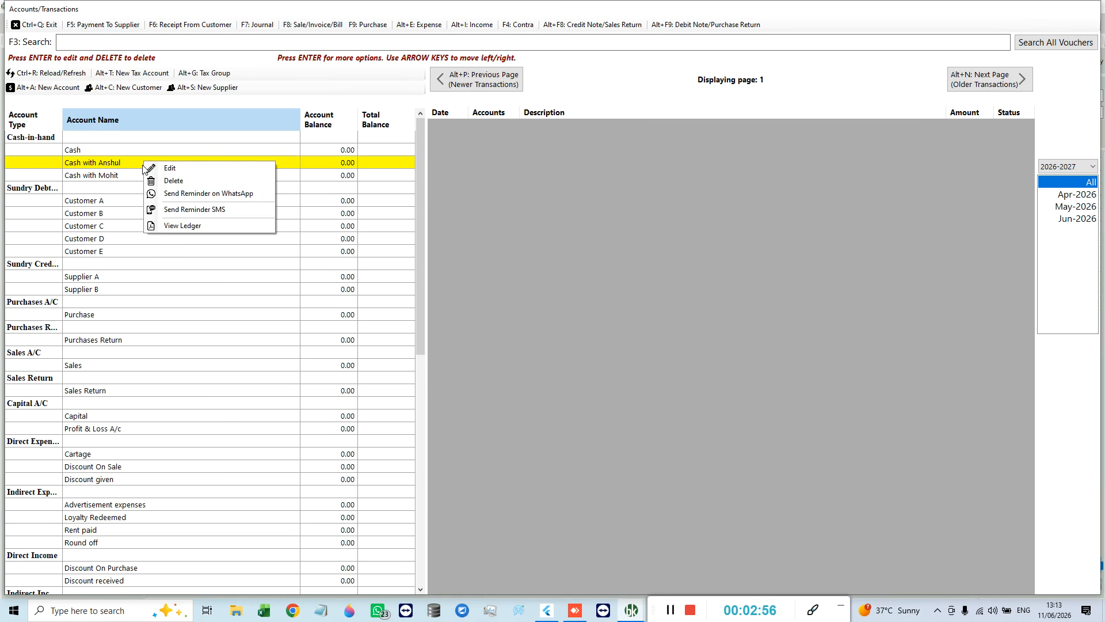
pyautogui.click(170, 168)
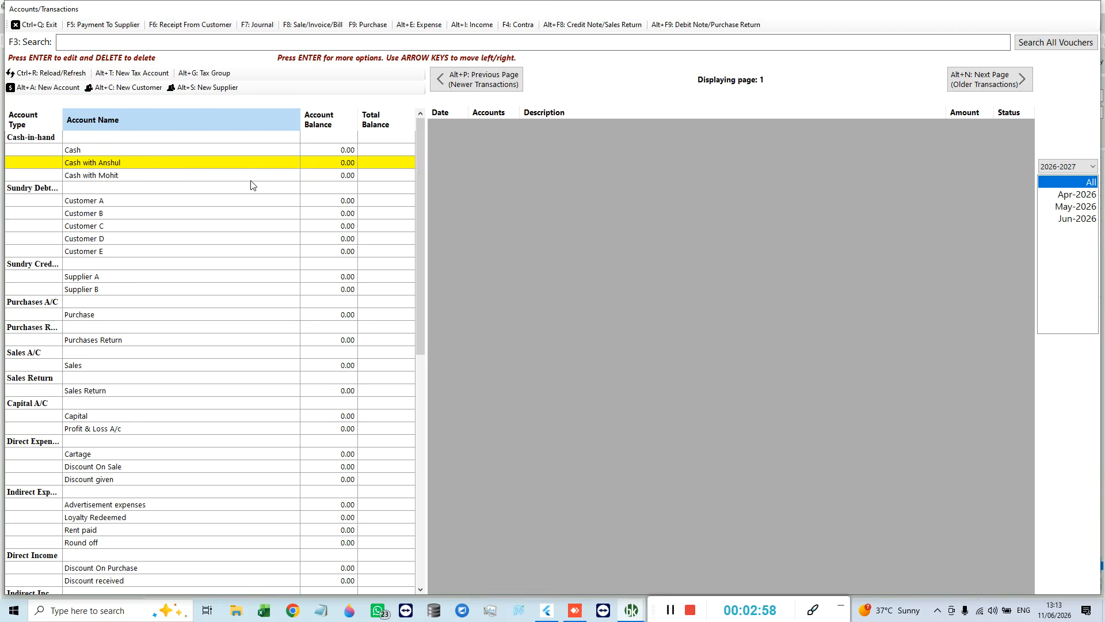
pyautogui.click(564, 244)
pyautogui.click(577, 246)
pyautogui.moveTo(576, 246); pyautogui.dragTo(512, 245)
pyautogui.click(582, 246)
pyautogui.moveTo(581, 246); pyautogui.dragTo(521, 247)
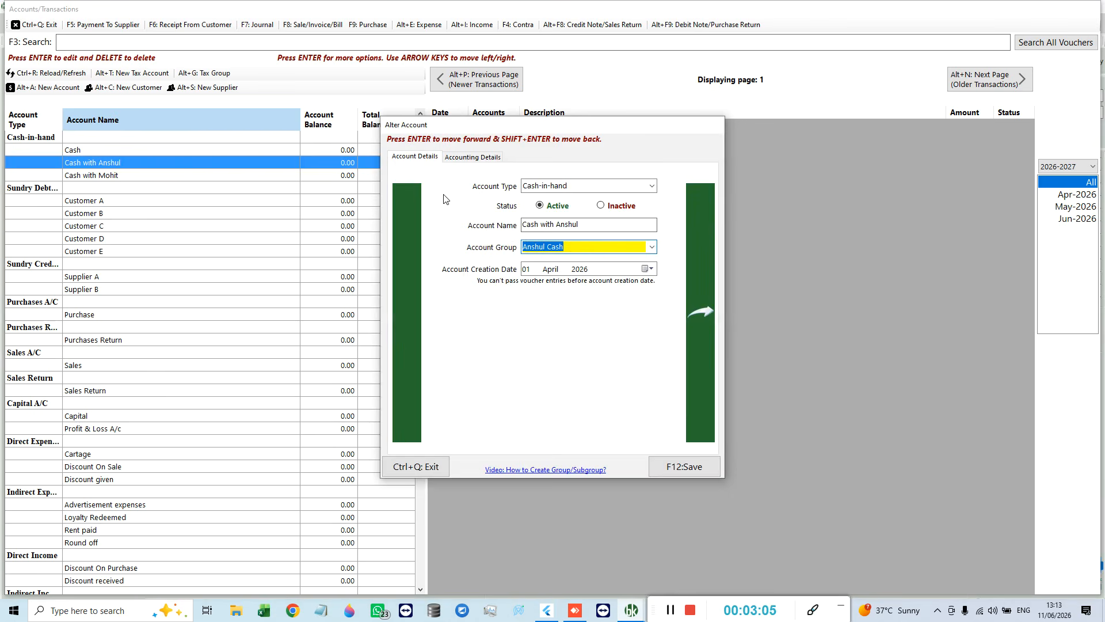
pyautogui.moveTo(577, 249); pyautogui.dragTo(508, 247)
pyautogui.click(427, 466)
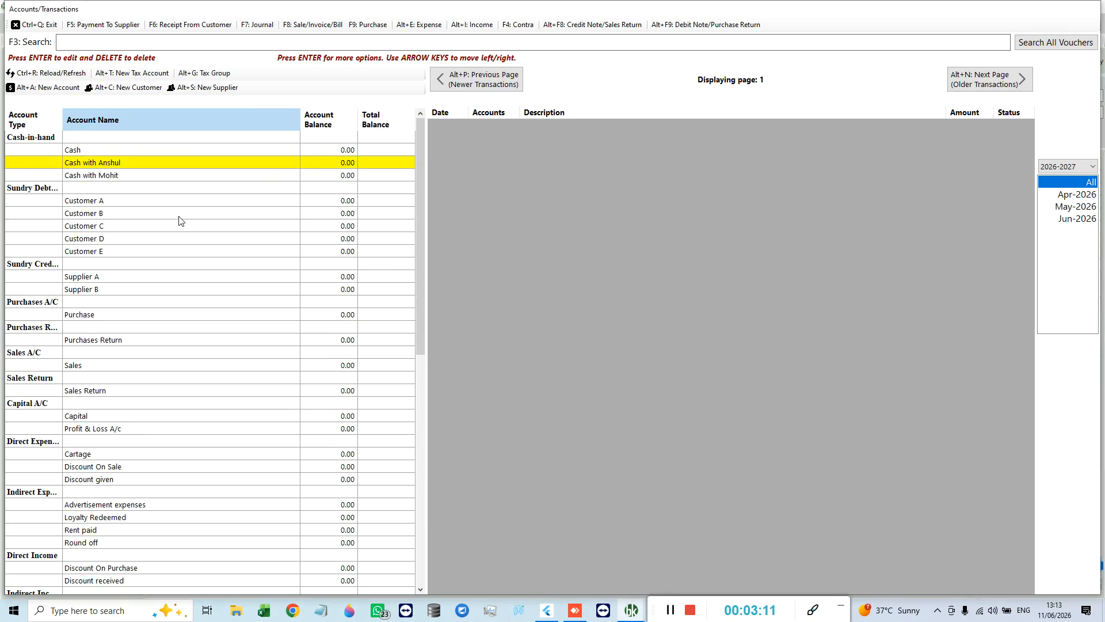
# - Inspect the full Account Group path of Customer A and exit the account without saving
pyautogui.rightClick(134, 202)
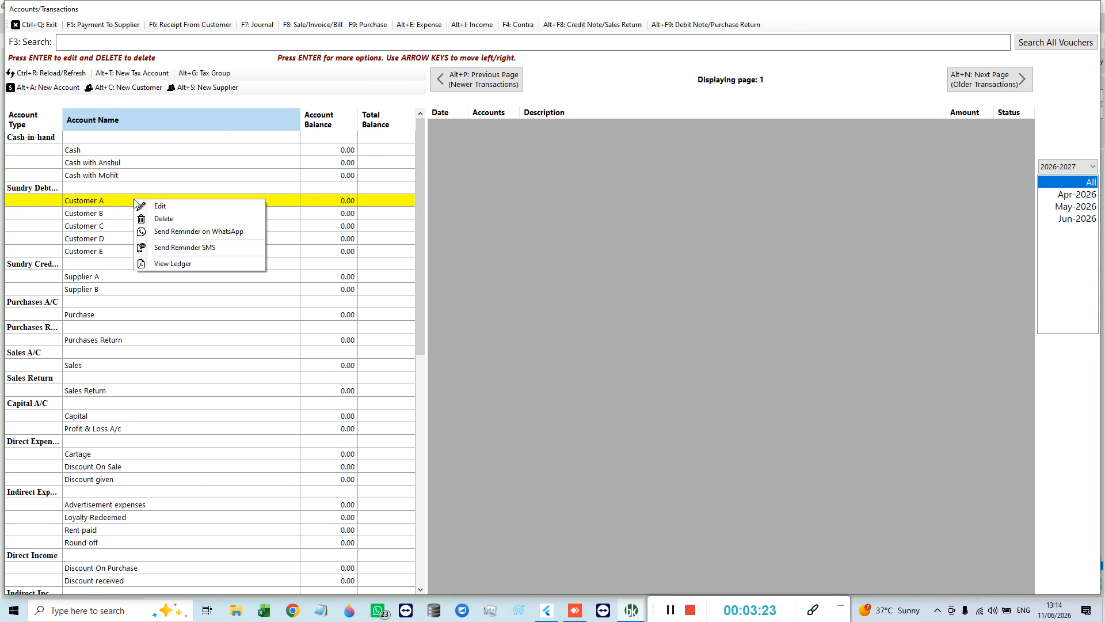
pyautogui.click(173, 208)
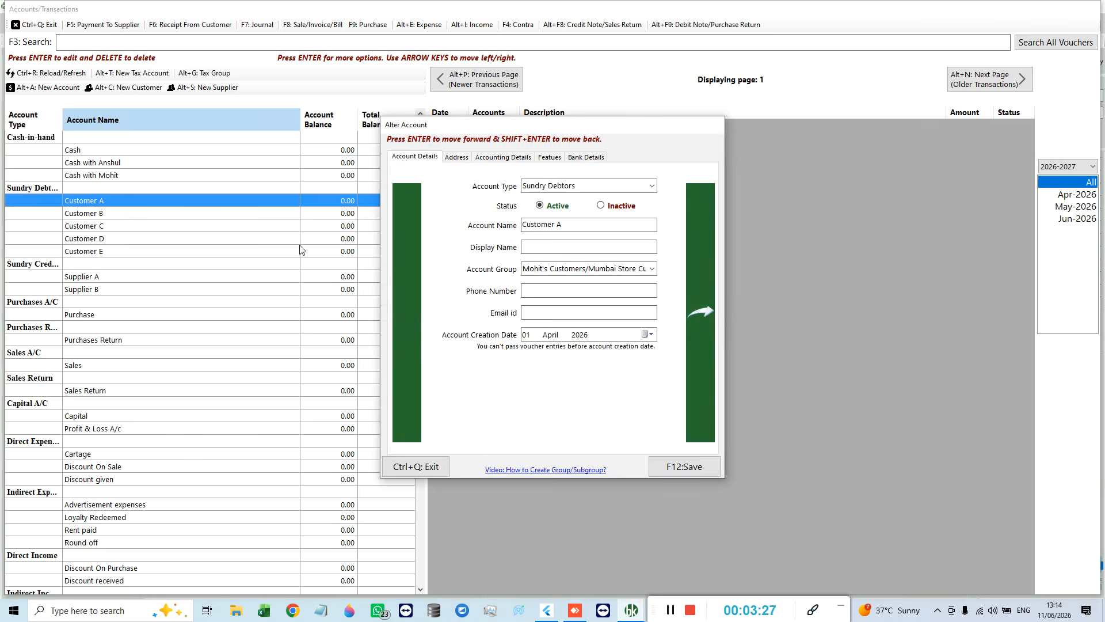
pyautogui.click(572, 269)
pyautogui.moveTo(561, 270); pyautogui.dragTo(617, 275)
pyautogui.click(554, 271)
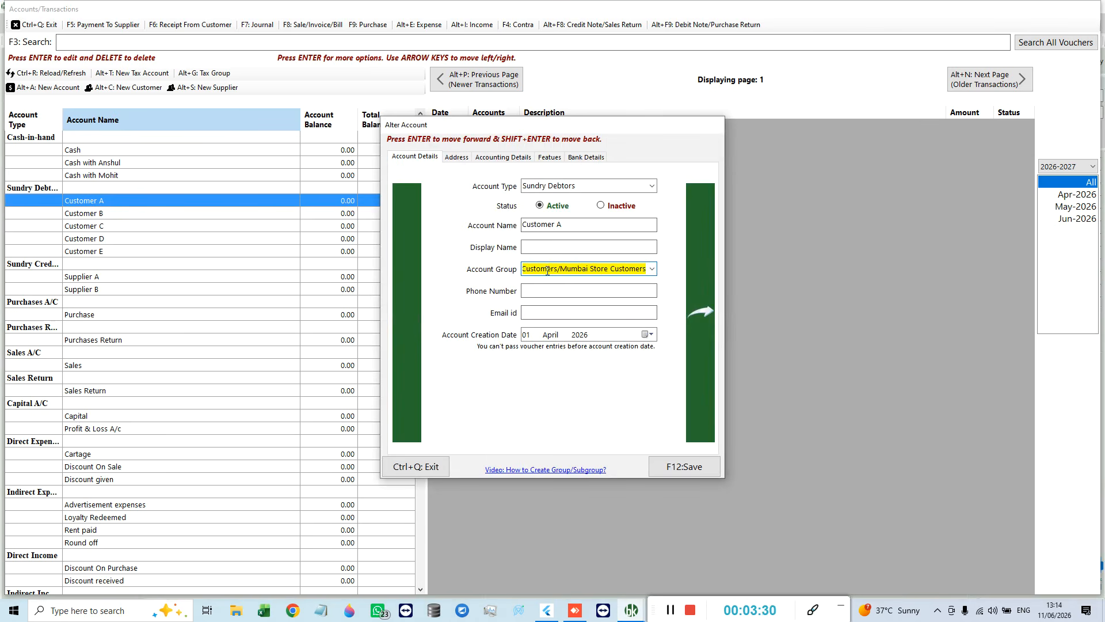
pyautogui.press('Home')
pyautogui.moveTo(590, 271); pyautogui.dragTo(632, 277)
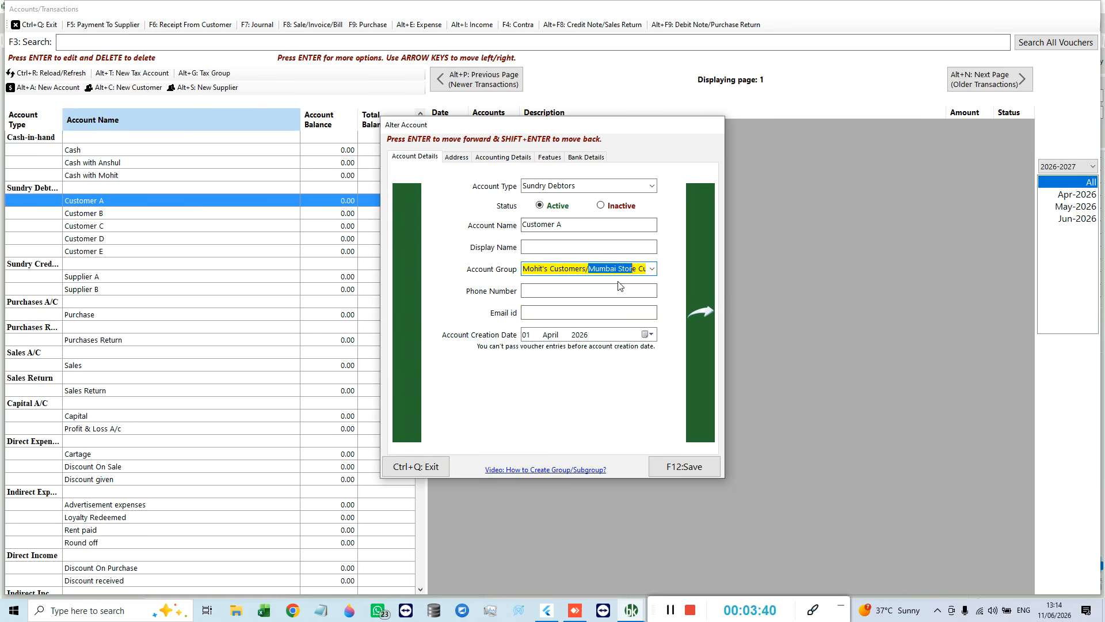
pyautogui.click(417, 463)
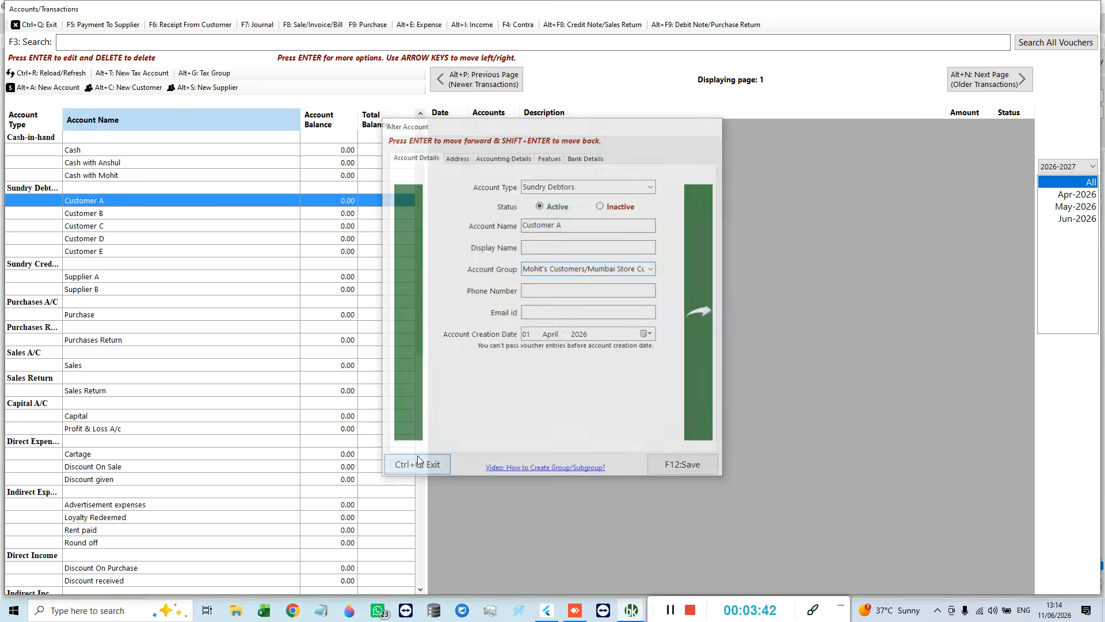
# - Inspect the Account Group of Customer B and Customer C, exiting each account without saving
pyautogui.click(134, 218)
pyautogui.rightClick(134, 217)
pyautogui.click(184, 220)
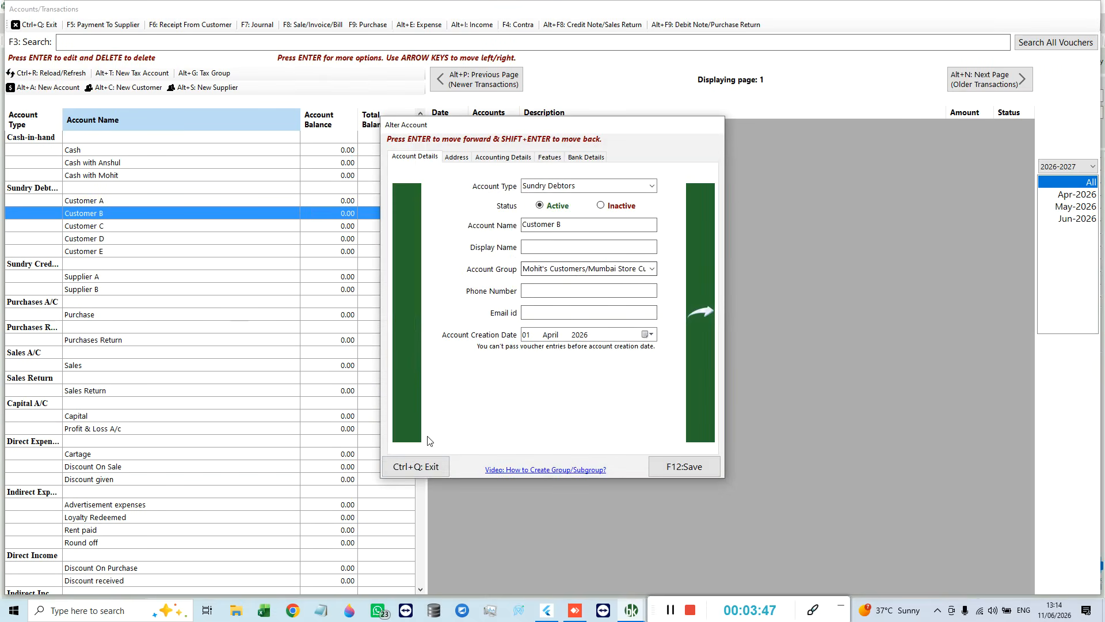
pyautogui.click(406, 465)
pyautogui.rightClick(104, 226)
pyautogui.click(202, 240)
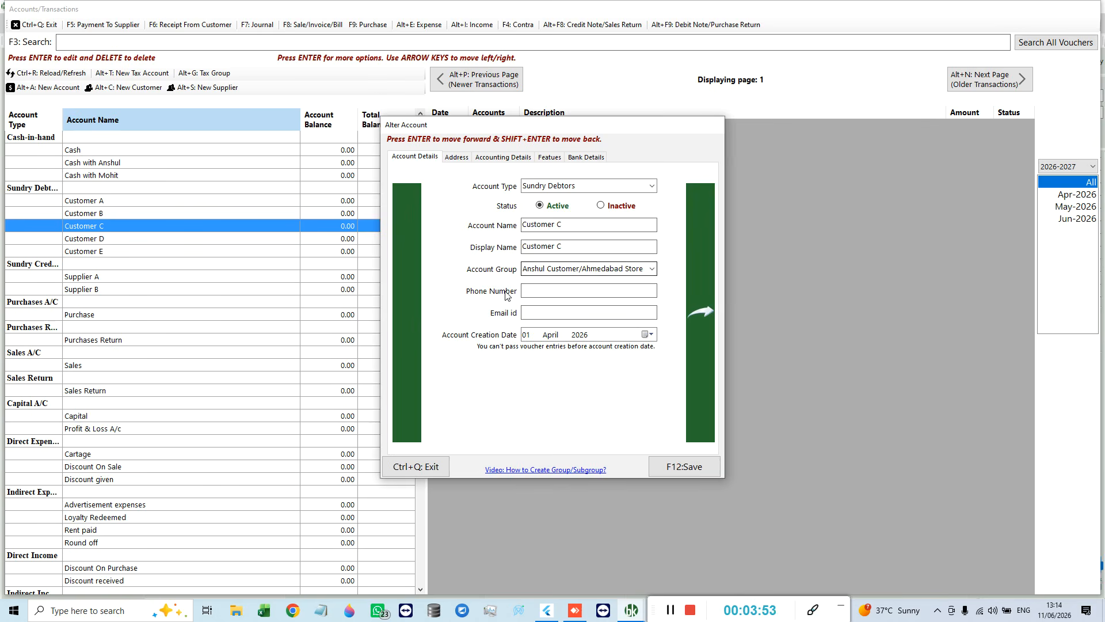
pyautogui.click(405, 464)
# - Leave the accounts list, view the store list again, and return to the dashboard
pyautogui.click(35, 25)
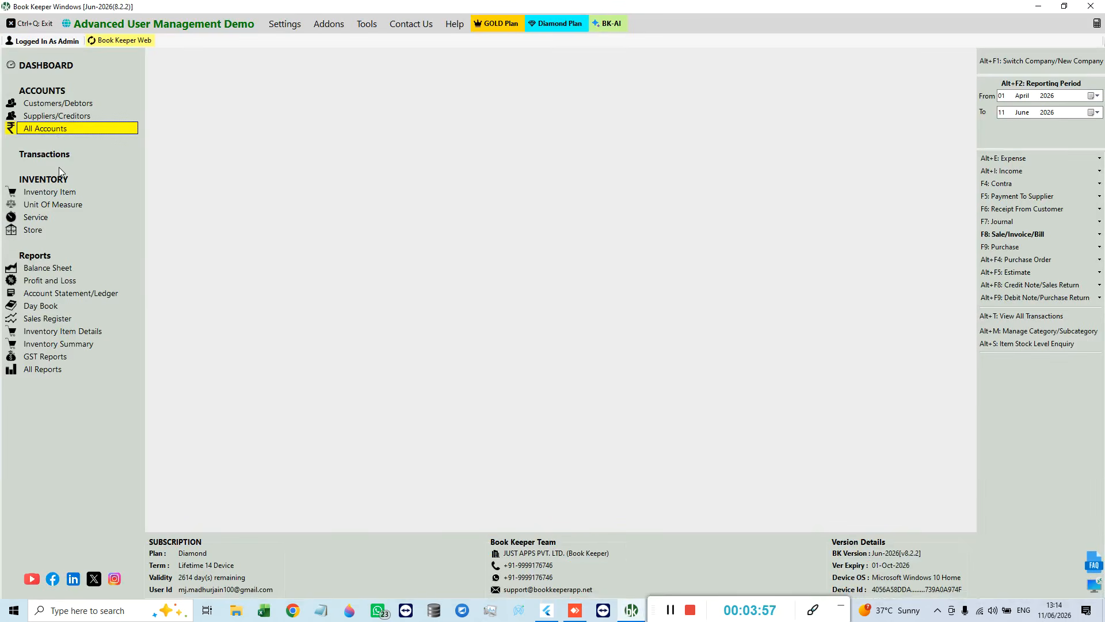
pyautogui.click(58, 229)
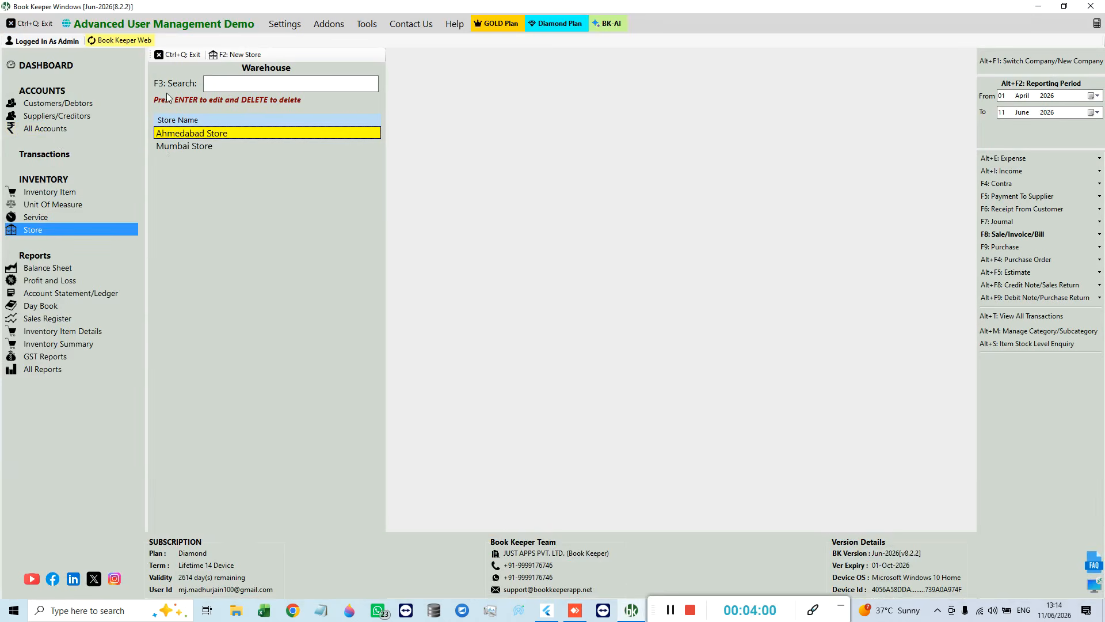
pyautogui.click(74, 65)
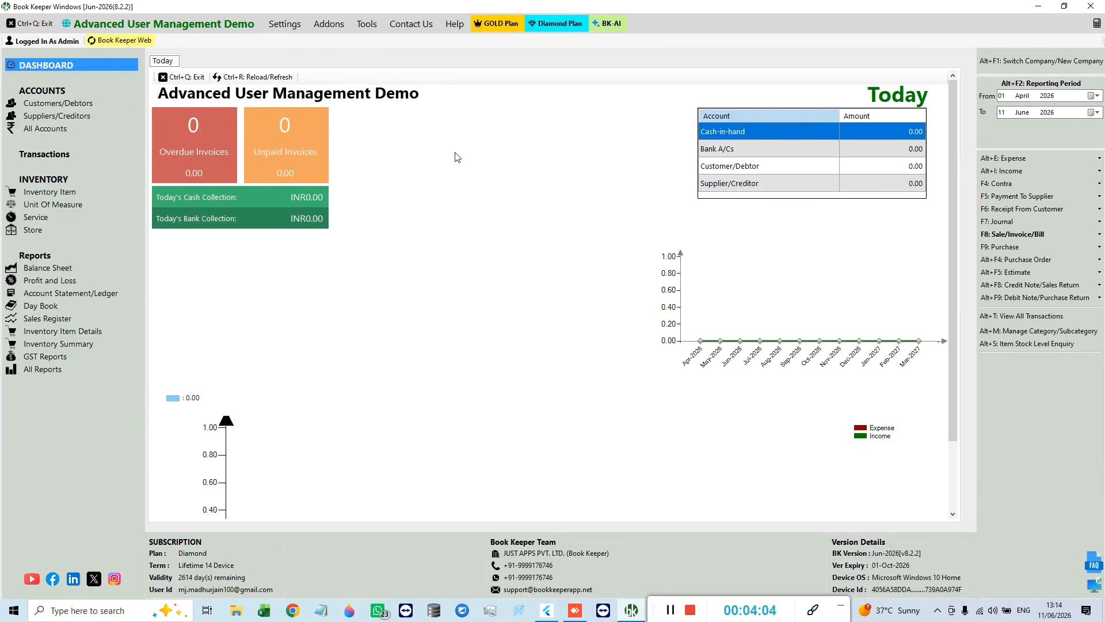
# - Open the first user in User Management to edit that user's permissions
pyautogui.click(284, 23)
pyautogui.click(314, 78)
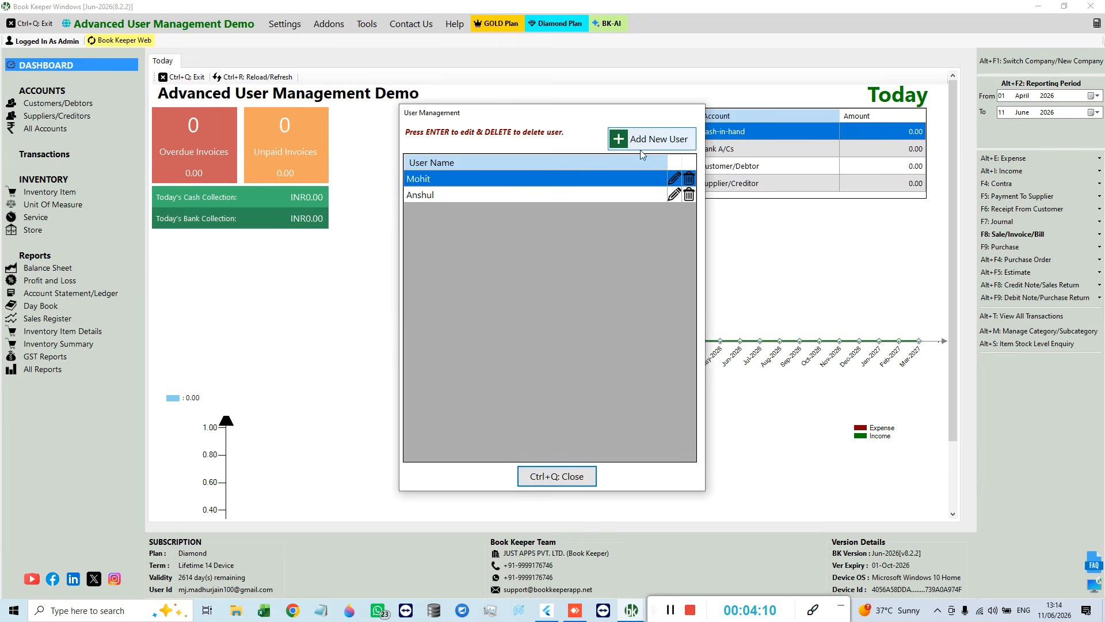
pyautogui.click(674, 179)
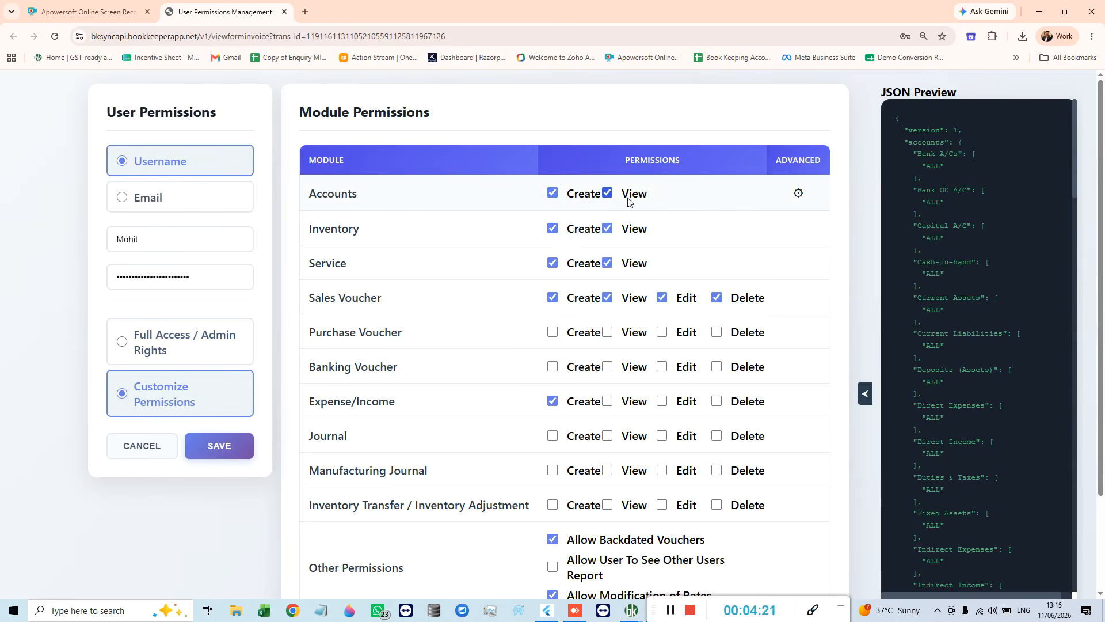
# - Restrict the user's Cash-in-hand account permissions to their own cash group, deselecting the other user's cash group
pyautogui.click(798, 194)
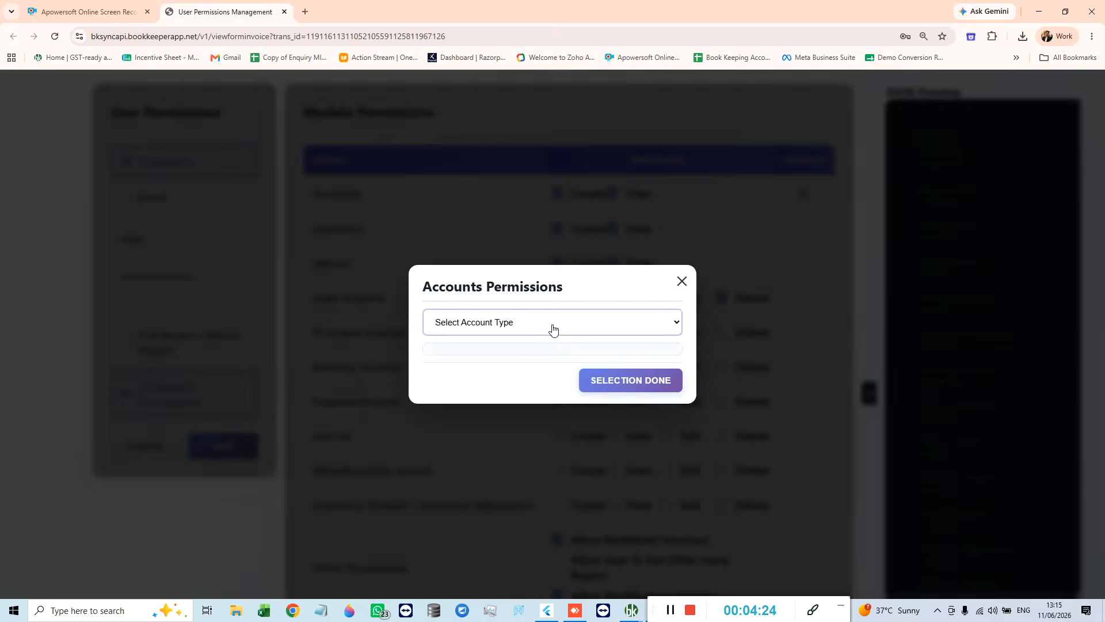
pyautogui.click(552, 328)
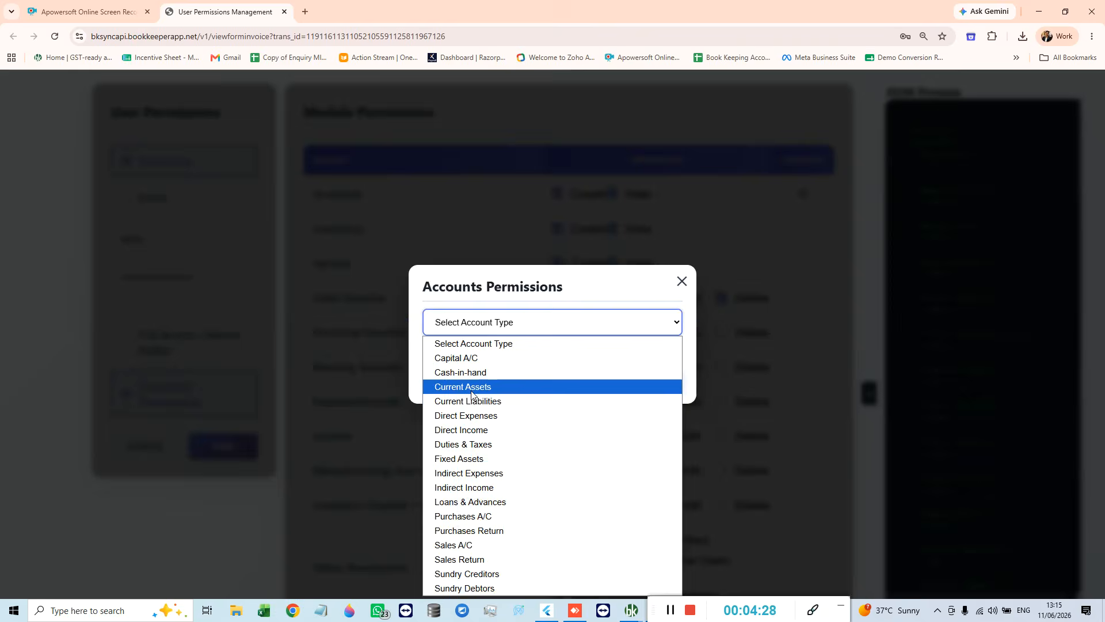
pyautogui.click(483, 374)
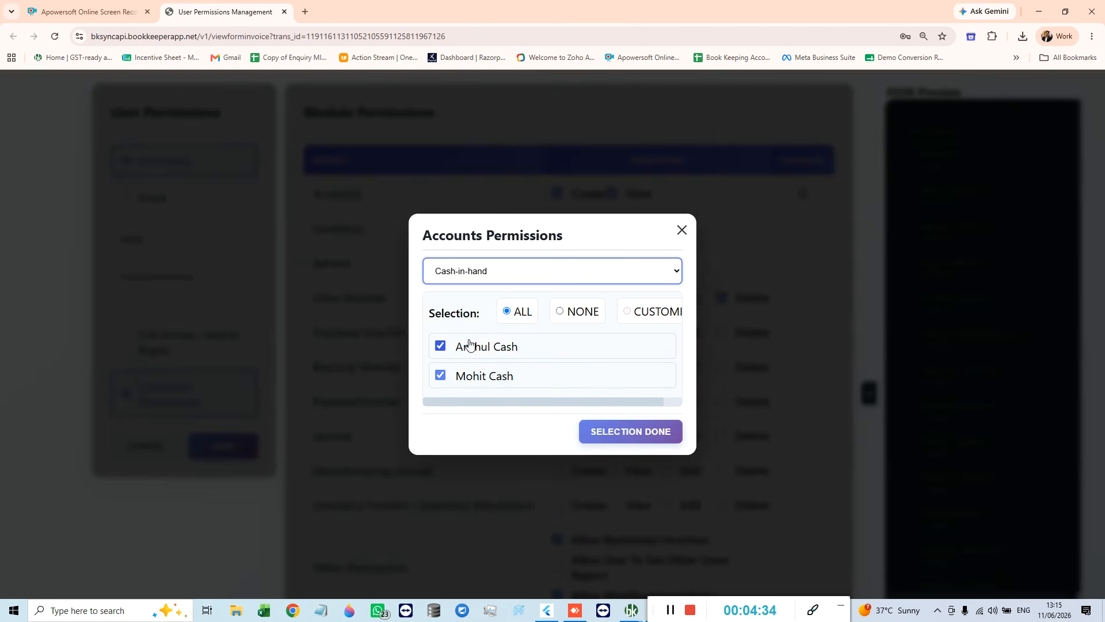
pyautogui.click(495, 357)
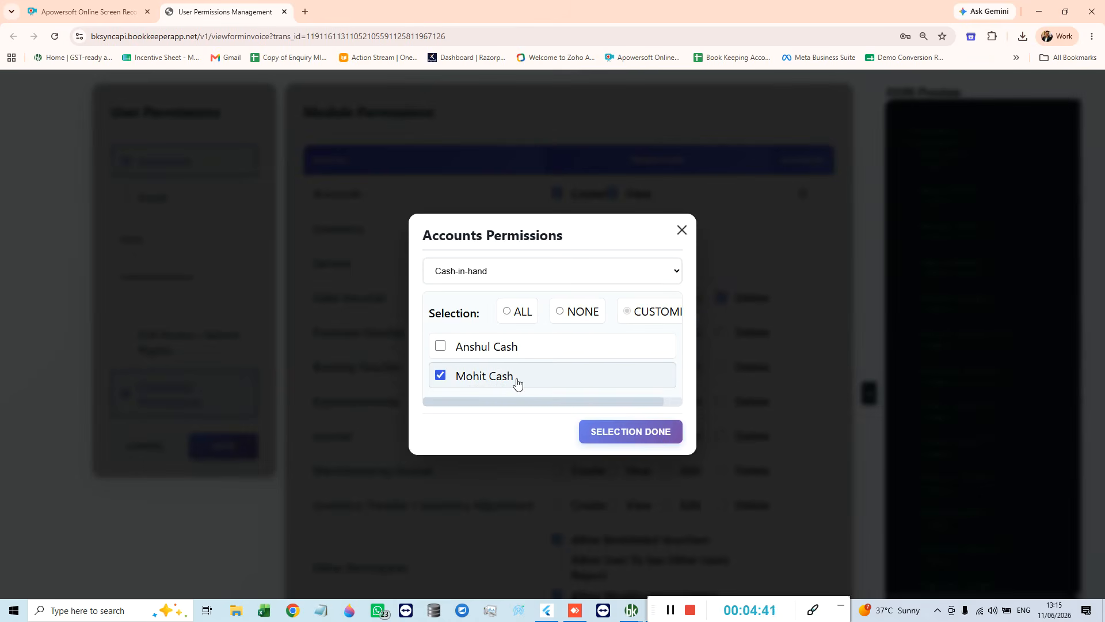
pyautogui.click(489, 353)
pyautogui.click(597, 432)
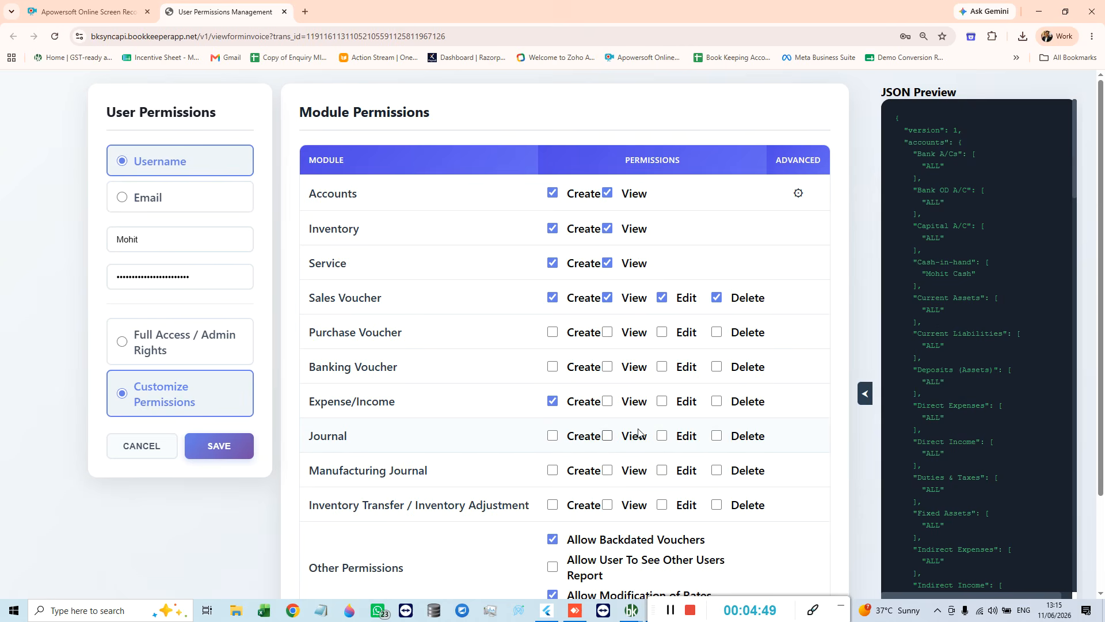
# - Restrict the user's Sundry Debtors account permissions to the Mumbai Store customers group, leaving out the Ahmedabad Store customers
pyautogui.click(799, 193)
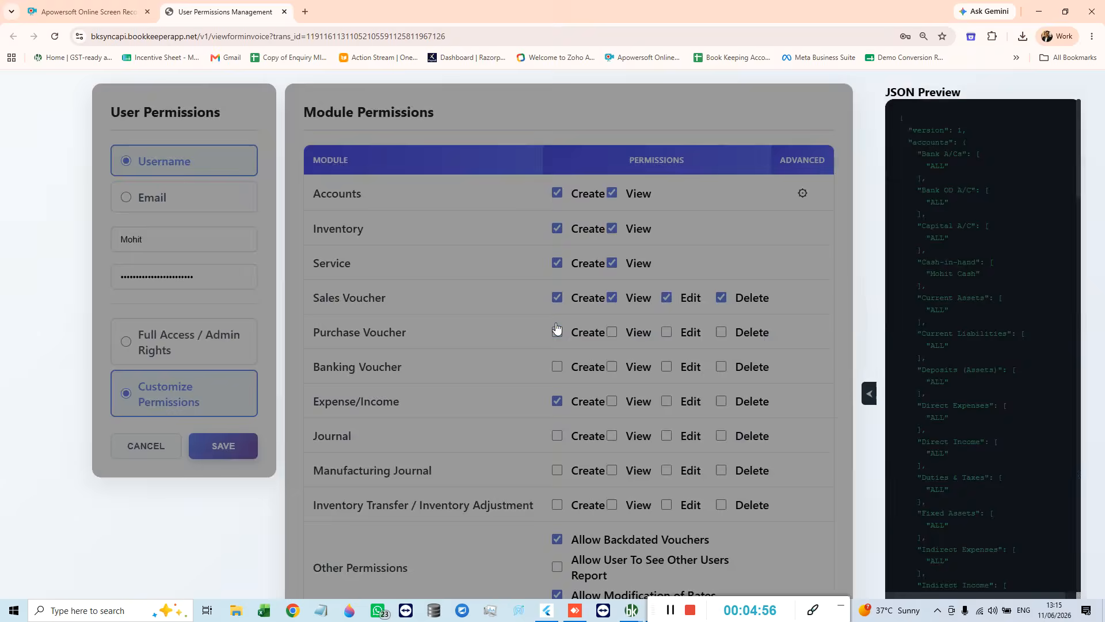
pyautogui.click(572, 323)
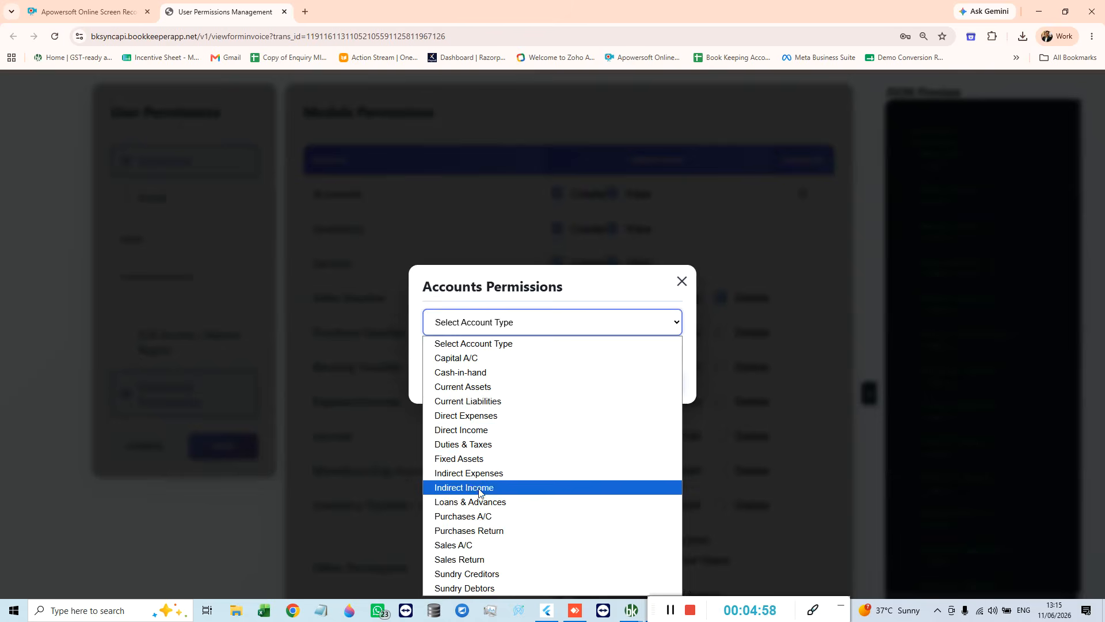
pyautogui.click(483, 588)
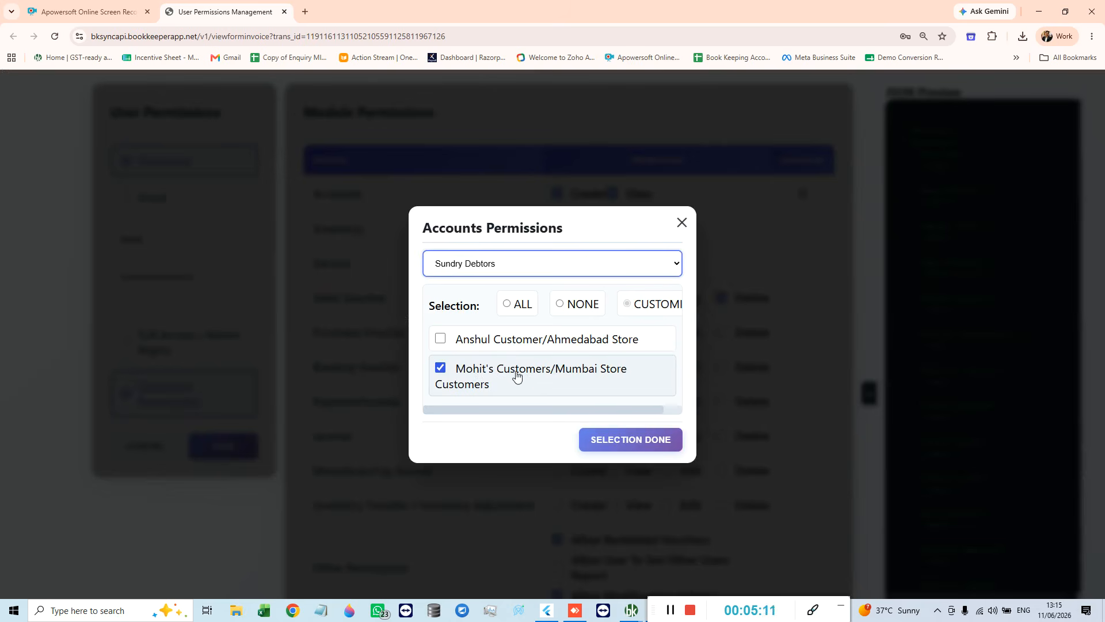
pyautogui.click(616, 439)
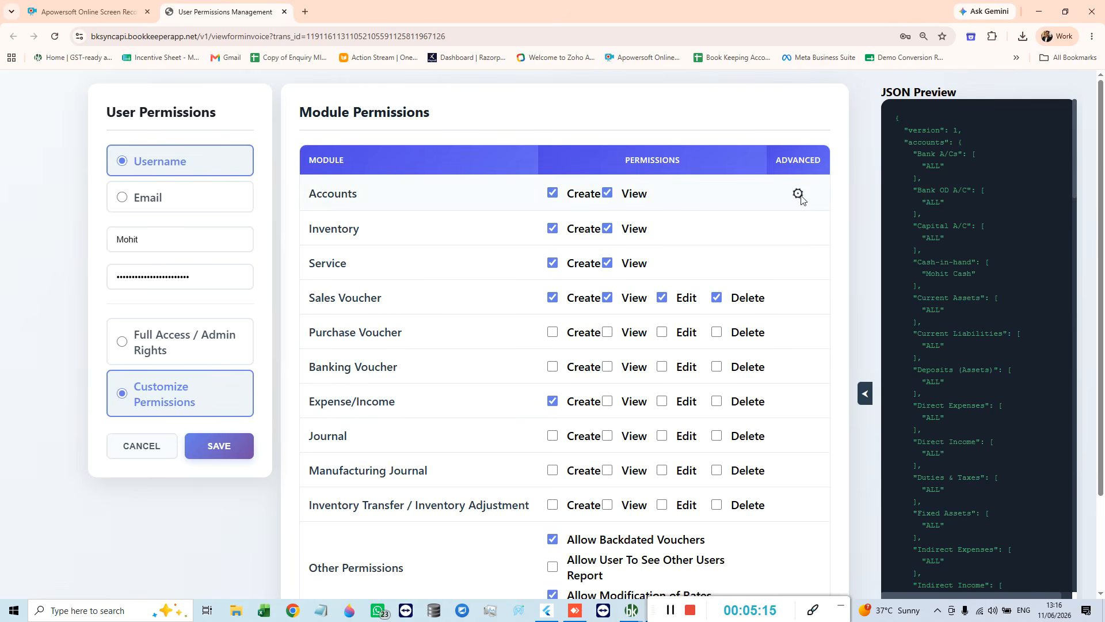
# - View the account types available in the advanced Accounts permissions and close the dialog without changes
pyautogui.click(802, 193)
pyautogui.click(558, 322)
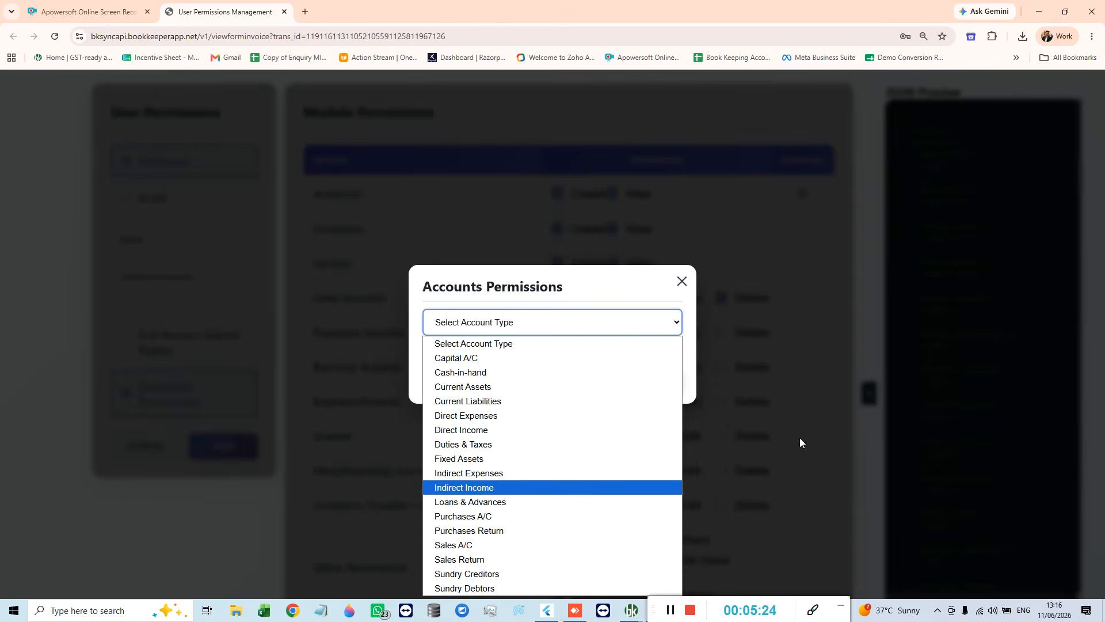
pyautogui.click(742, 352)
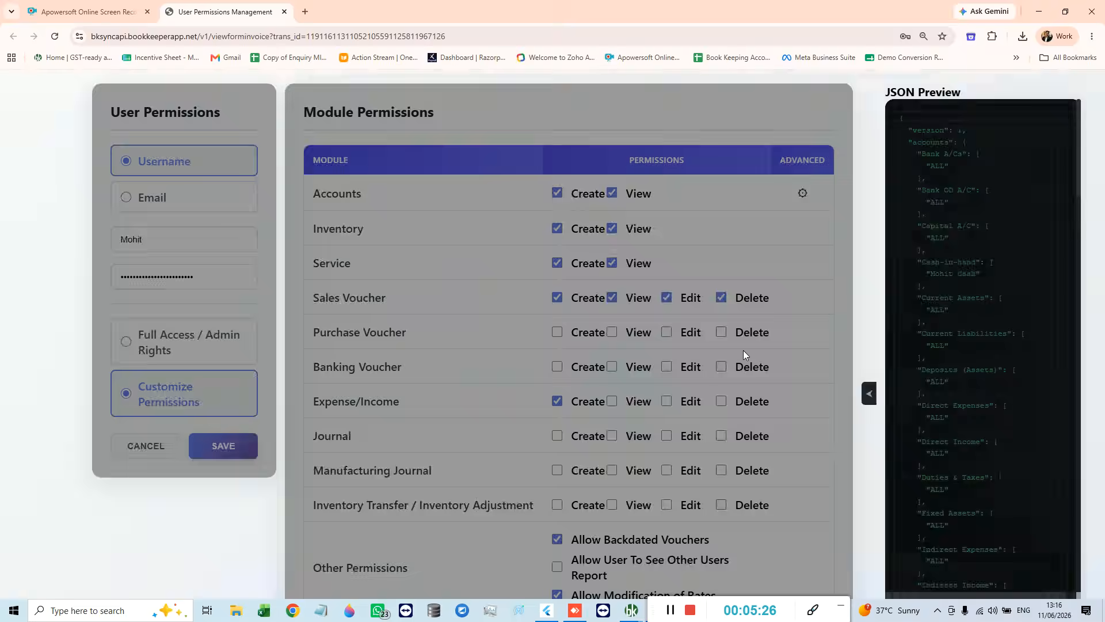
pyautogui.click(682, 281)
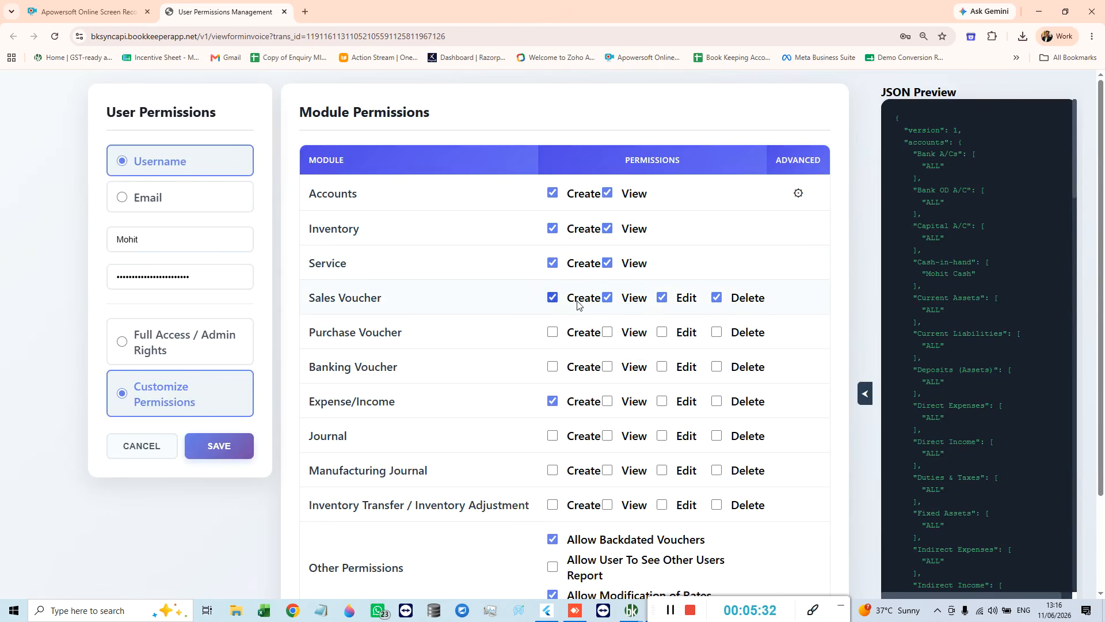
# - Allow the user to see other users' reports and enable Create and View for Inventory Transfer / Inventory Adjustment
pyautogui.scroll(-1, 713, 314)
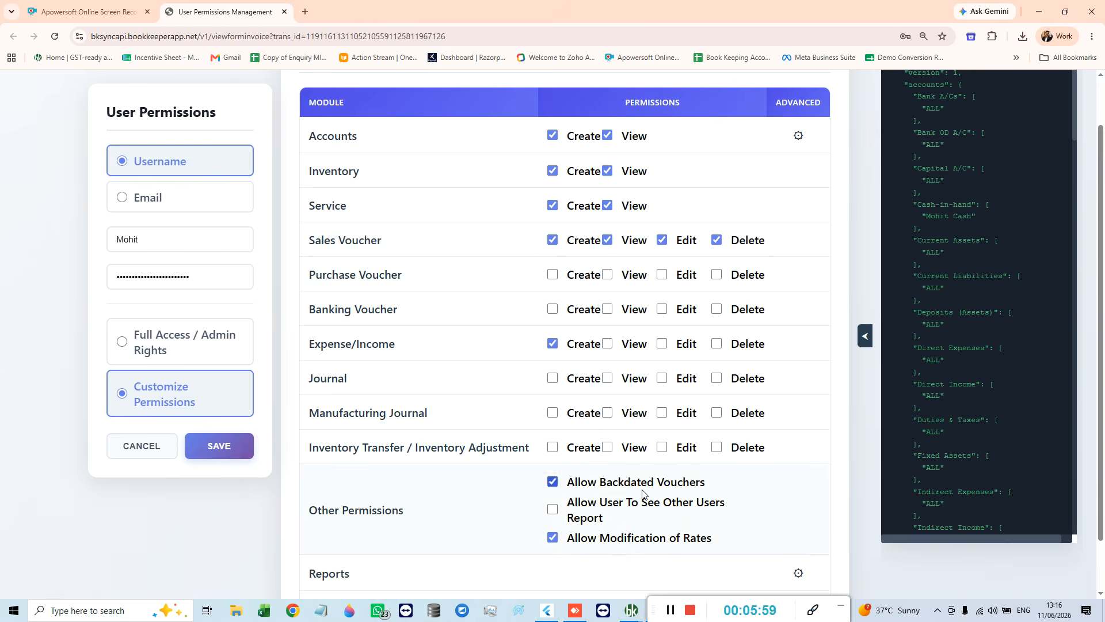
pyautogui.click(613, 508)
pyautogui.click(589, 506)
pyautogui.click(647, 509)
pyautogui.scroll(-1, 649, 455)
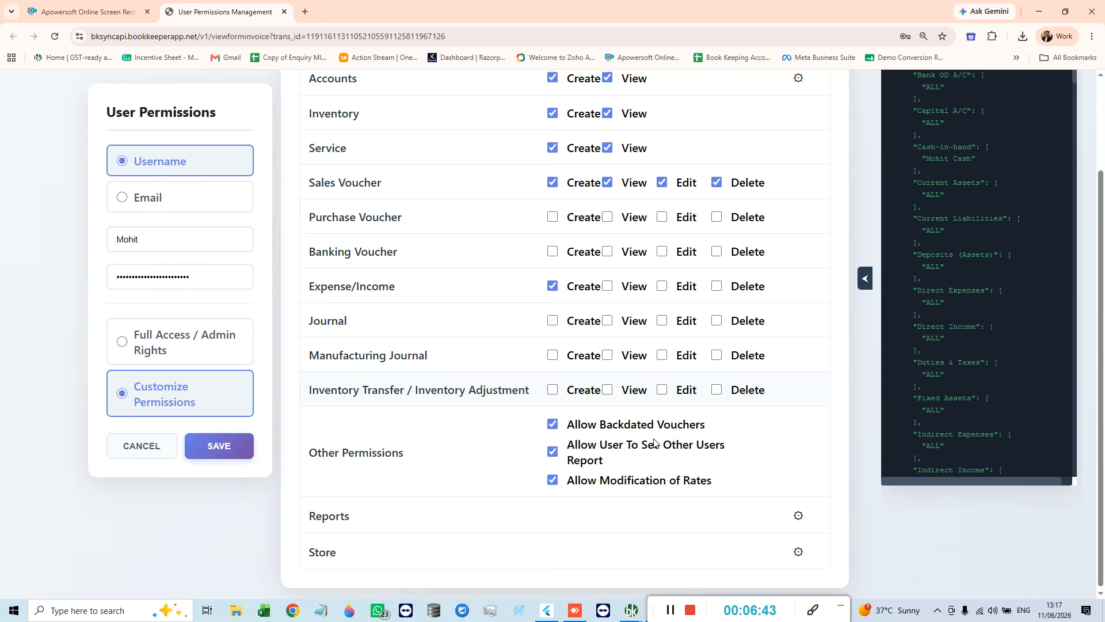
pyautogui.click(570, 393)
pyautogui.click(629, 394)
# - Clear the user's report permissions by choosing NONE and allow Add On Reports and Aged Payable individually
pyautogui.click(798, 515)
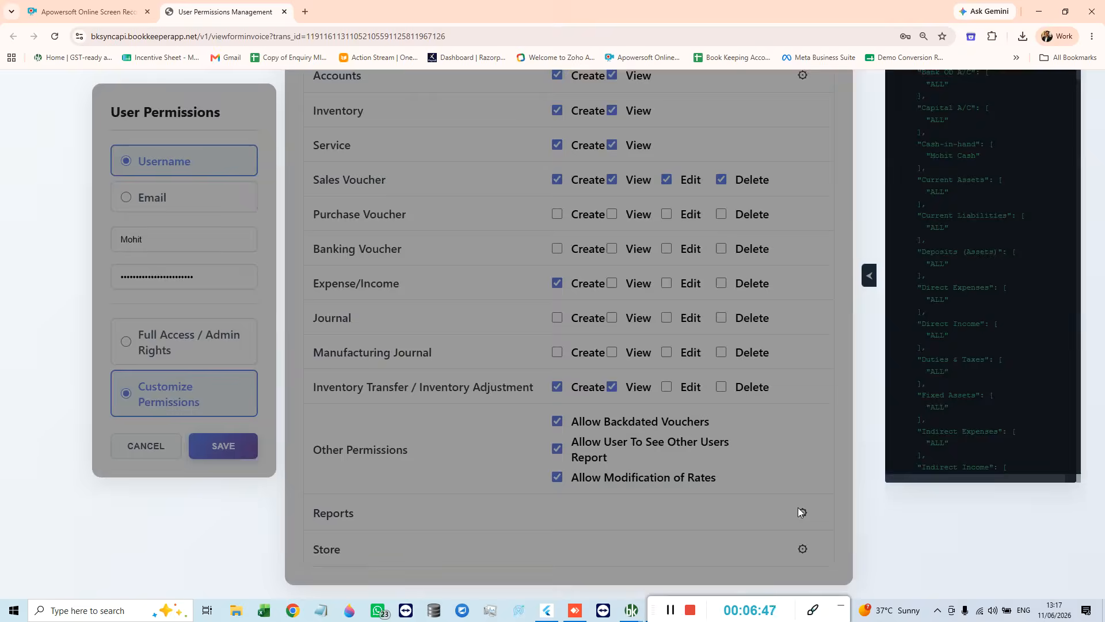
pyautogui.click(627, 294)
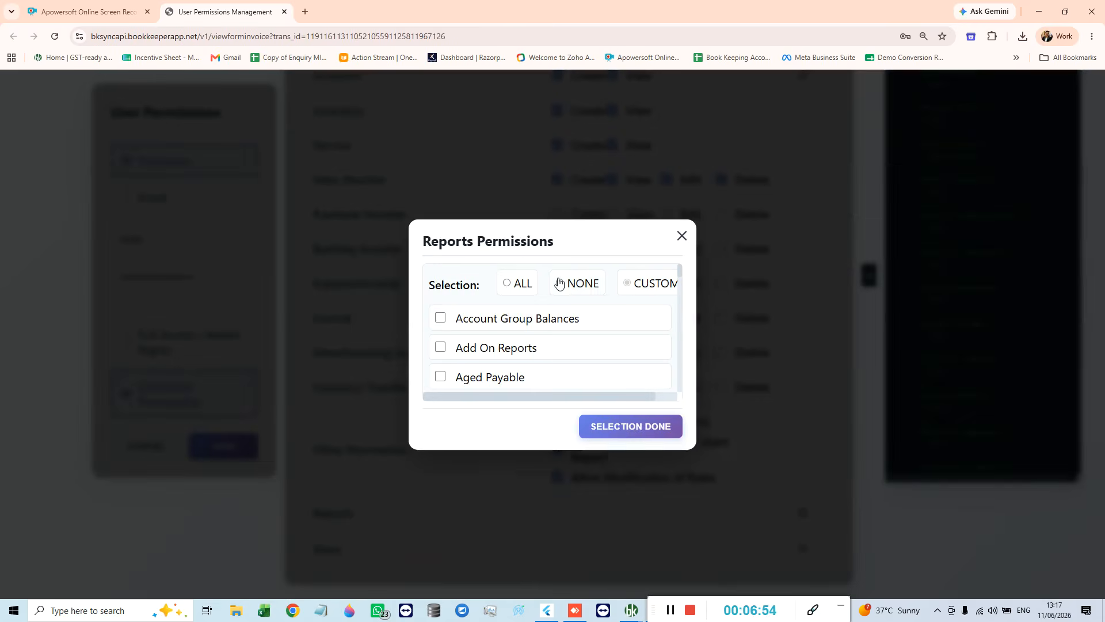
pyautogui.click(574, 288)
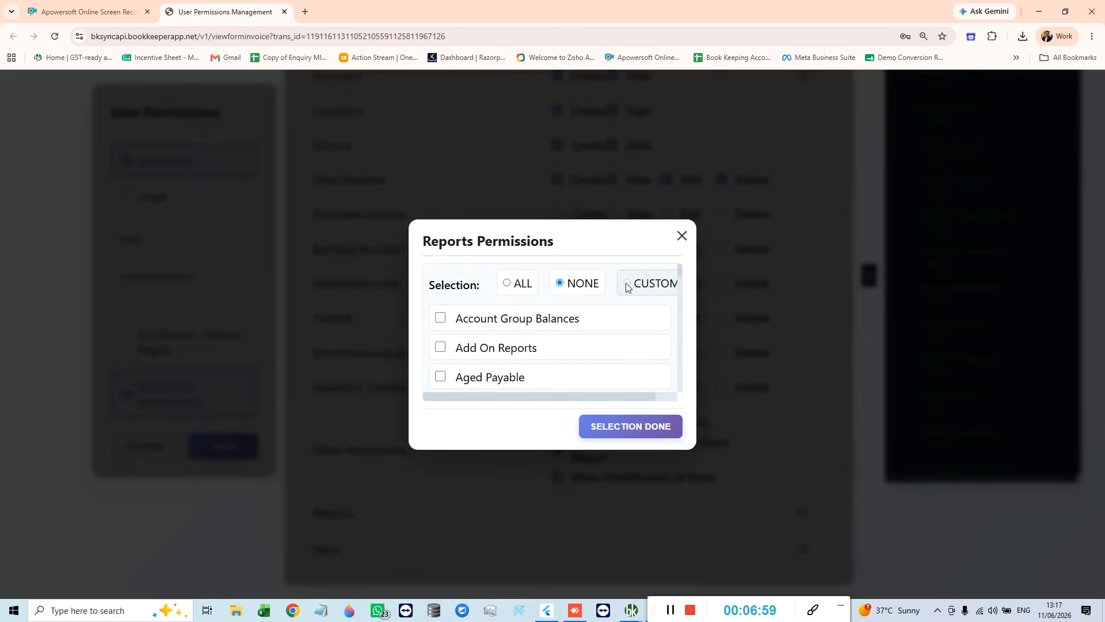
pyautogui.click(444, 348)
pyautogui.click(475, 377)
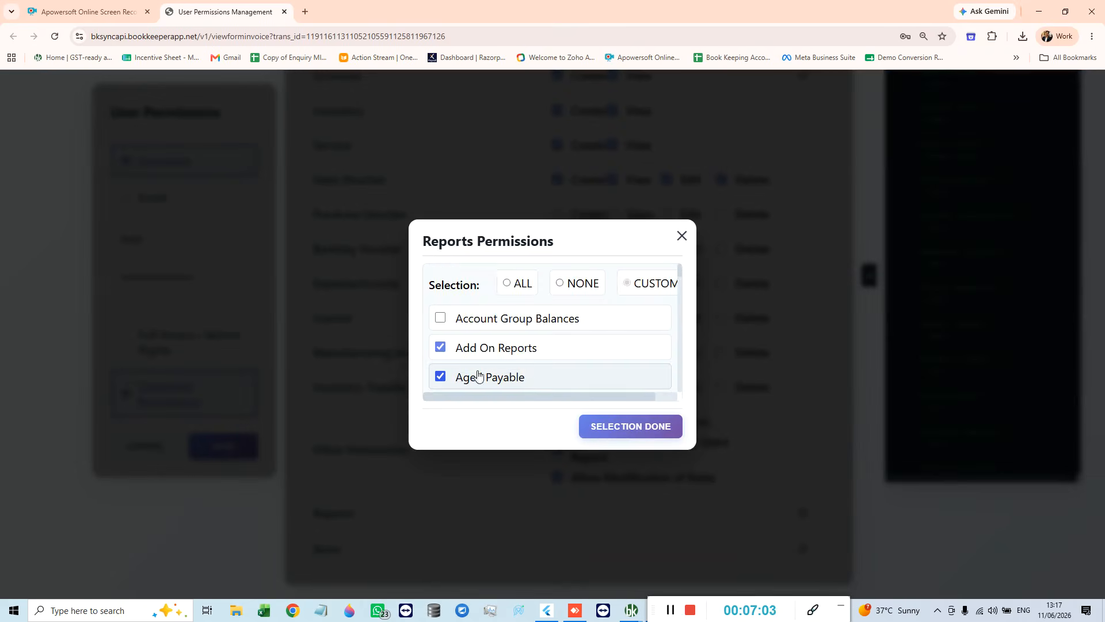
pyautogui.scroll(-2, 527, 367)
pyautogui.scroll(1, 528, 369)
pyautogui.click(442, 320)
pyautogui.press('Escape')
pyautogui.scroll(-3, 484, 319)
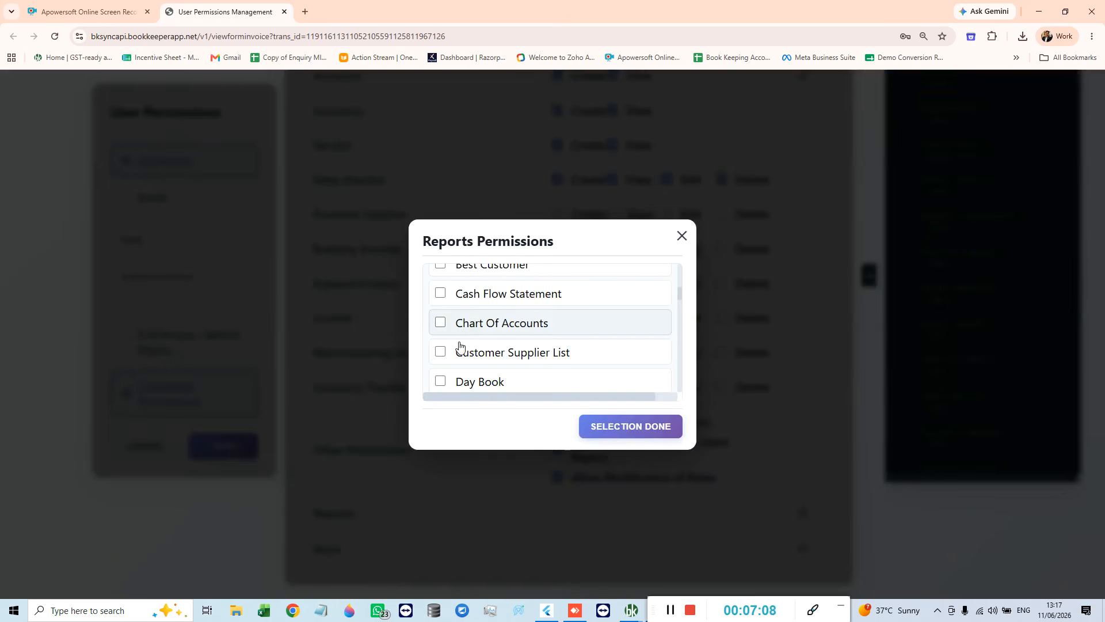
# - Add Customer Supplier List, Inventory Summary and Ledger to the allowed reports and confirm the report selection
pyautogui.click(441, 353)
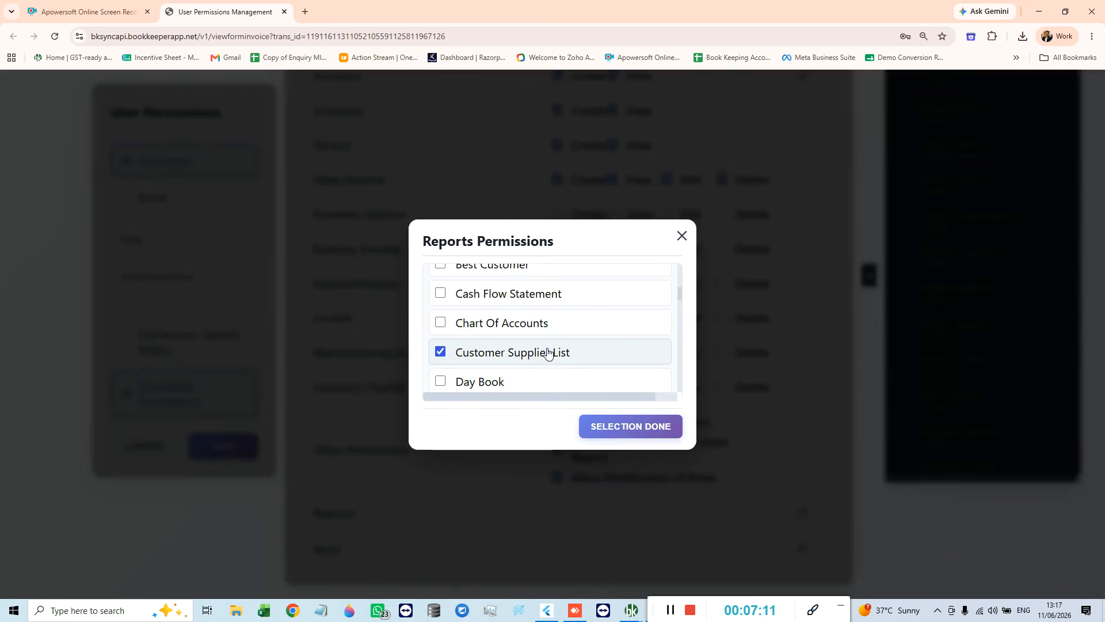
pyautogui.scroll(-3, 548, 353)
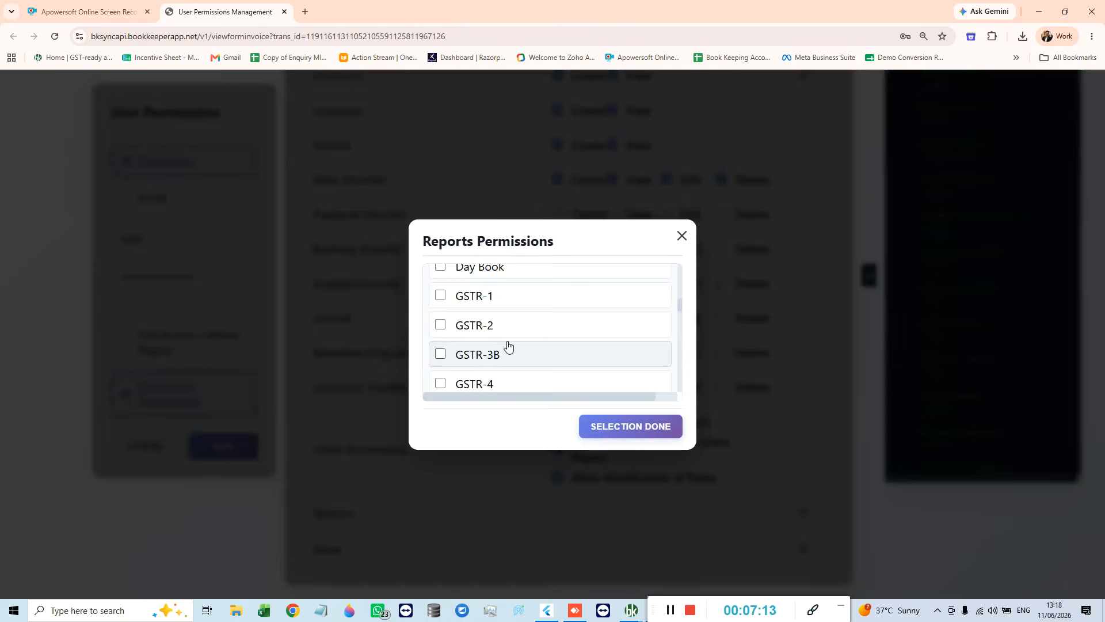
pyautogui.scroll(-3, 508, 345)
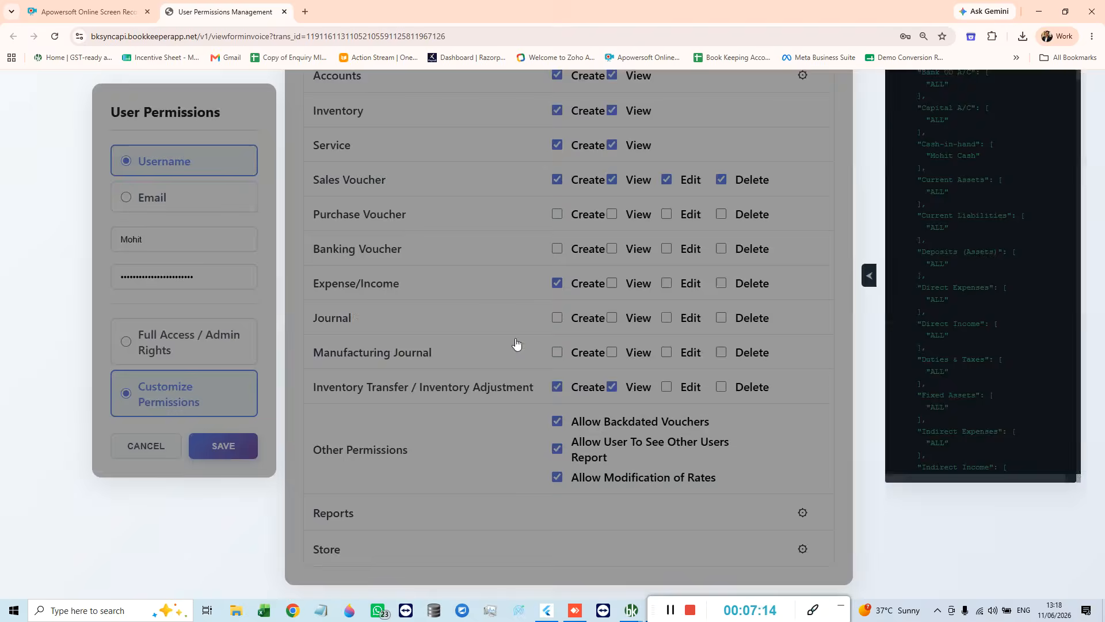
pyautogui.scroll(-2, 516, 344)
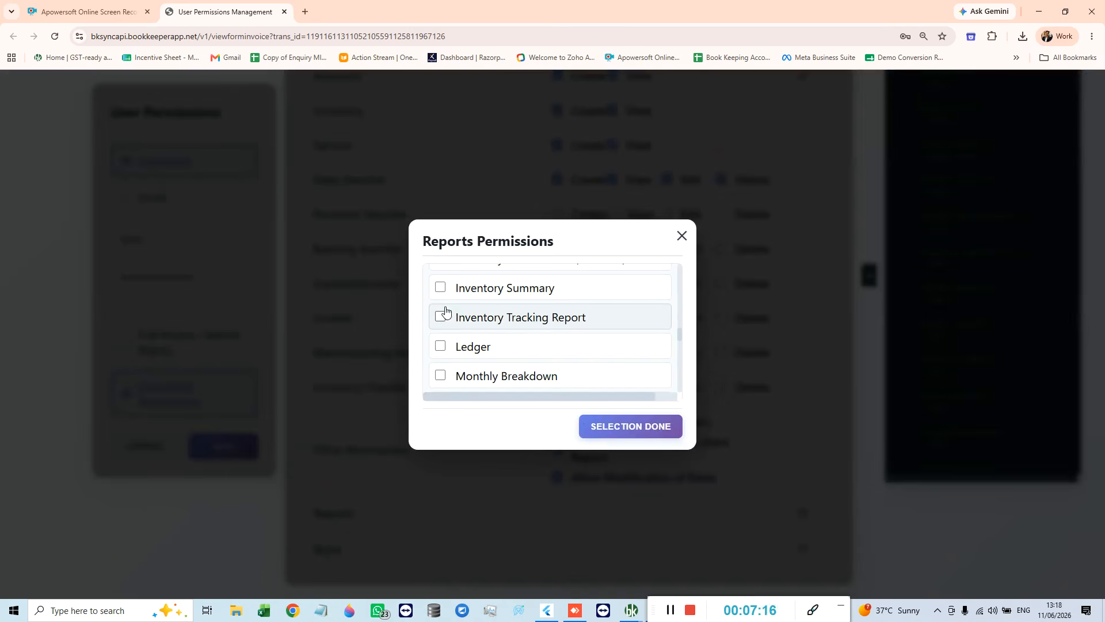
pyautogui.click(440, 289)
pyautogui.scroll(2, 528, 331)
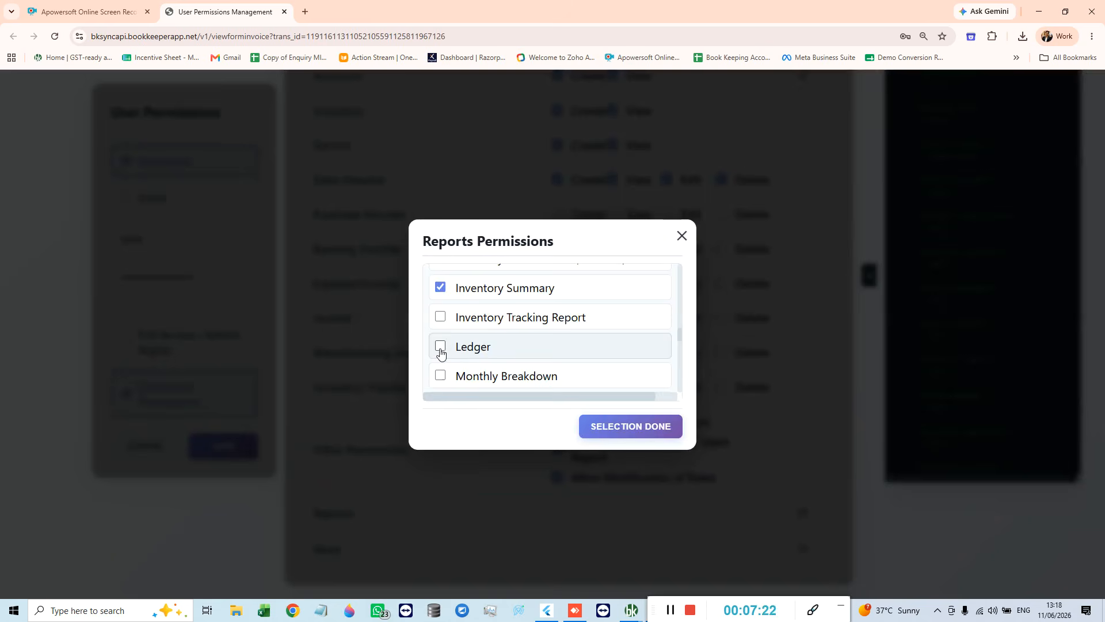
pyautogui.click(441, 347)
pyautogui.scroll(-1, 512, 339)
pyautogui.click(640, 429)
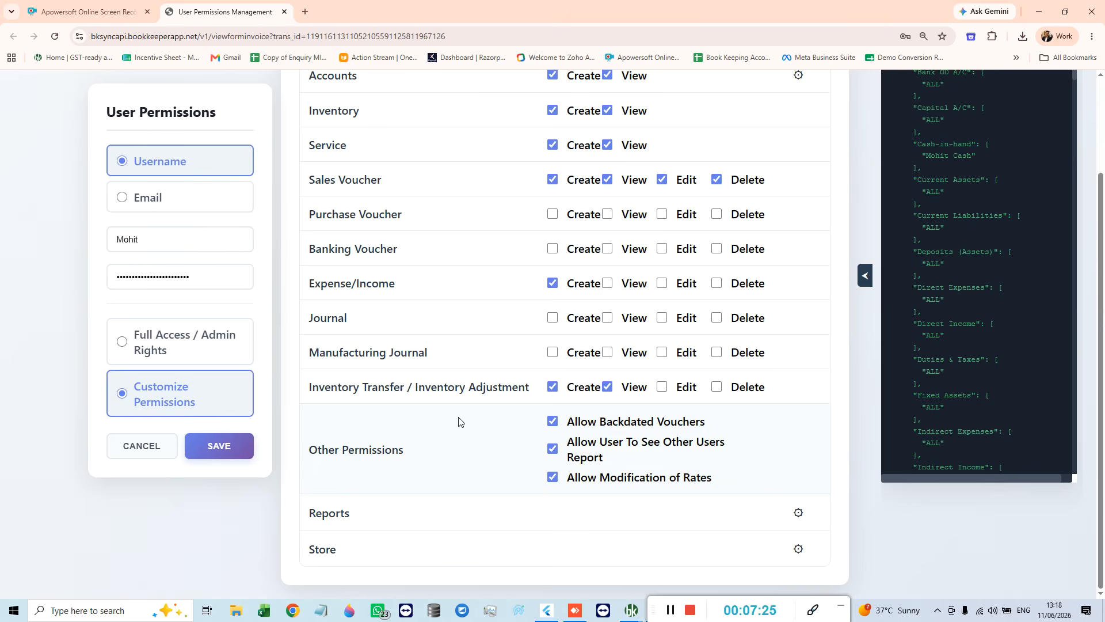
# - Restrict the user's store permissions to Mumbai Store and confirm the selection
pyautogui.click(798, 549)
pyautogui.click(531, 352)
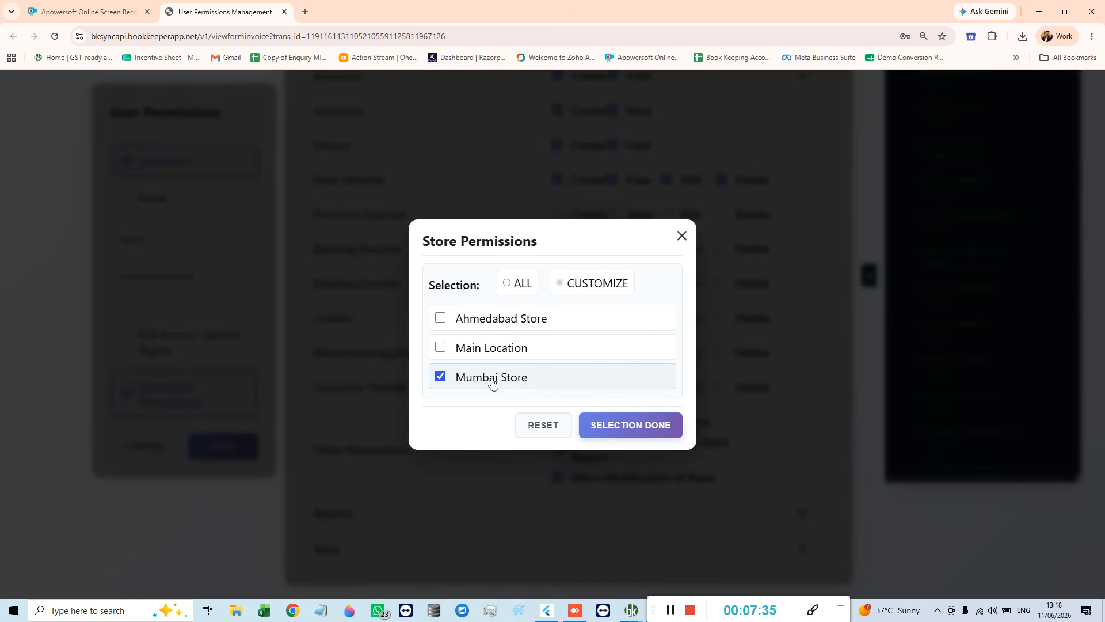
pyautogui.click(633, 426)
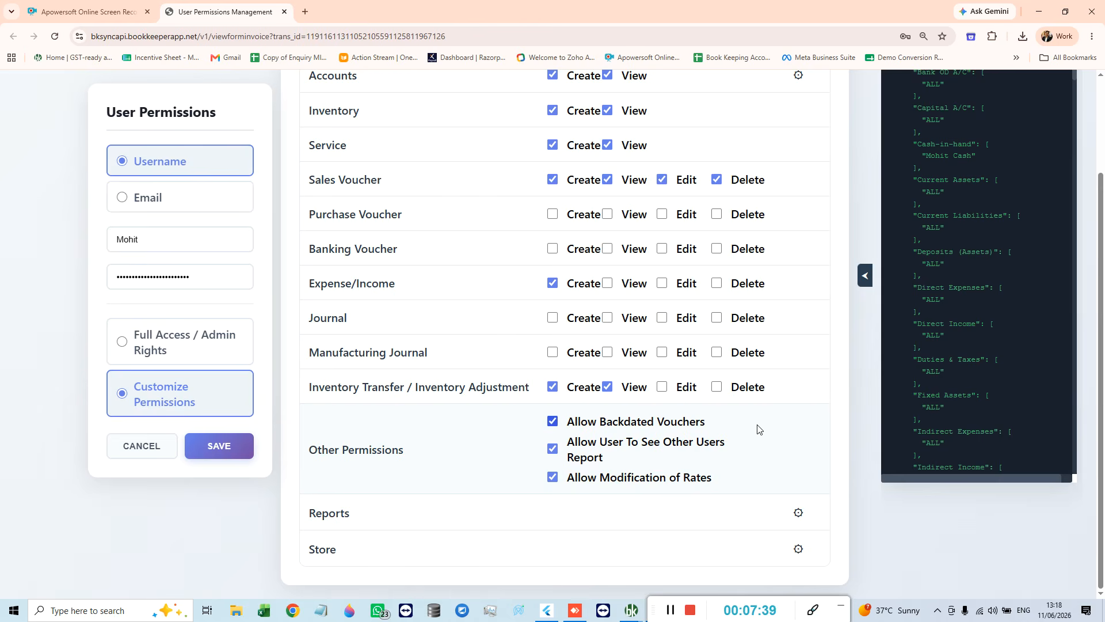
# - Add Ahmedabad Store to the user's store permissions, deselect it again and confirm with only Mumbai Store
pyautogui.click(797, 550)
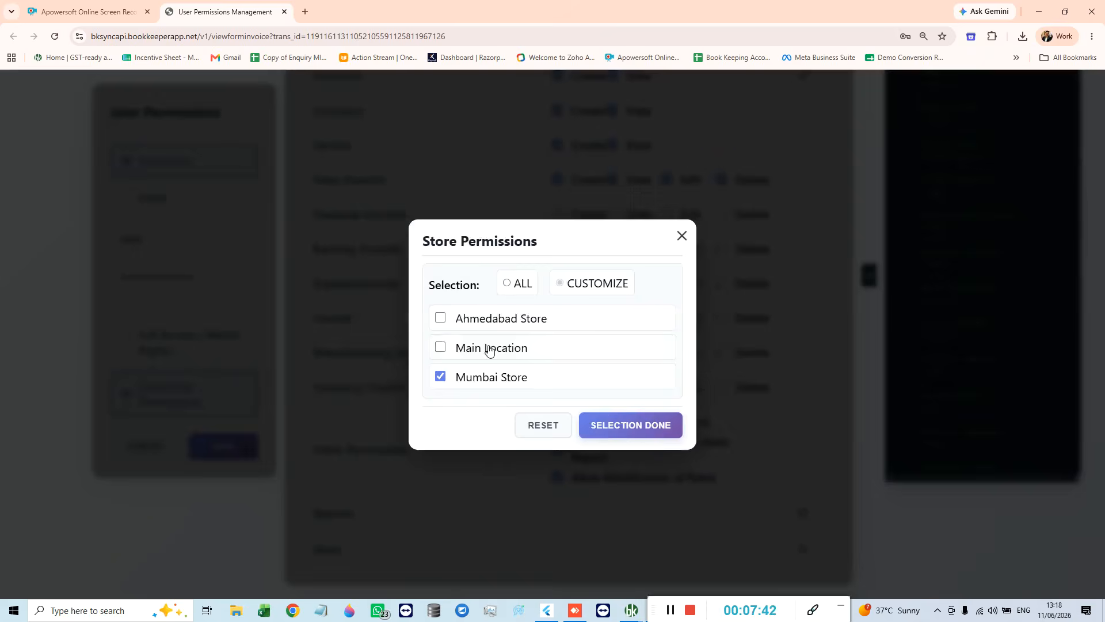
pyautogui.click(484, 329)
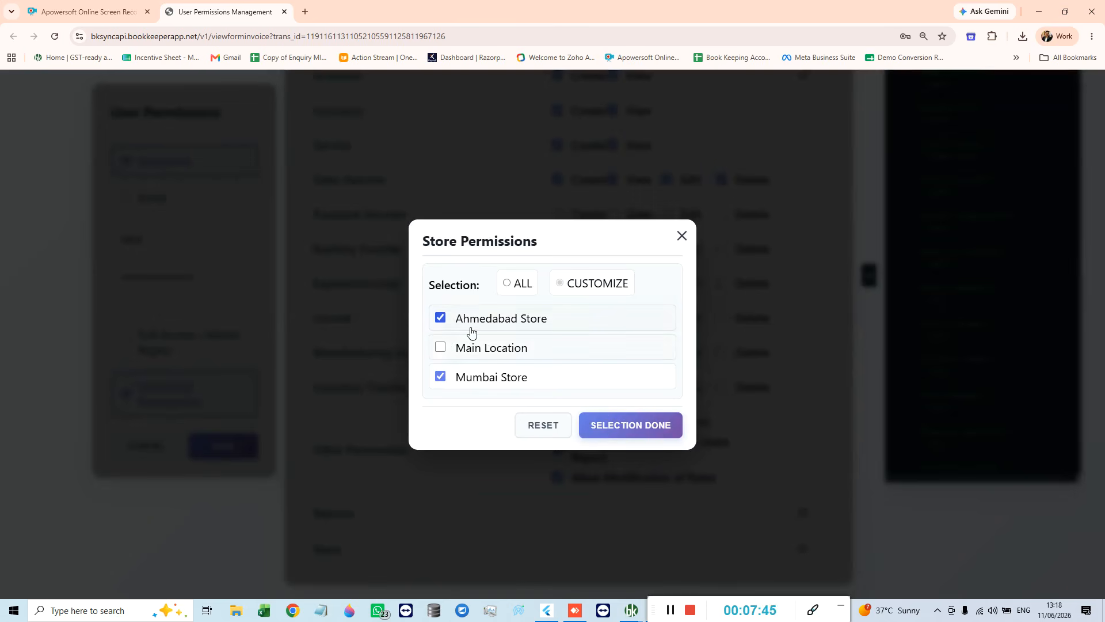
pyautogui.click(487, 332)
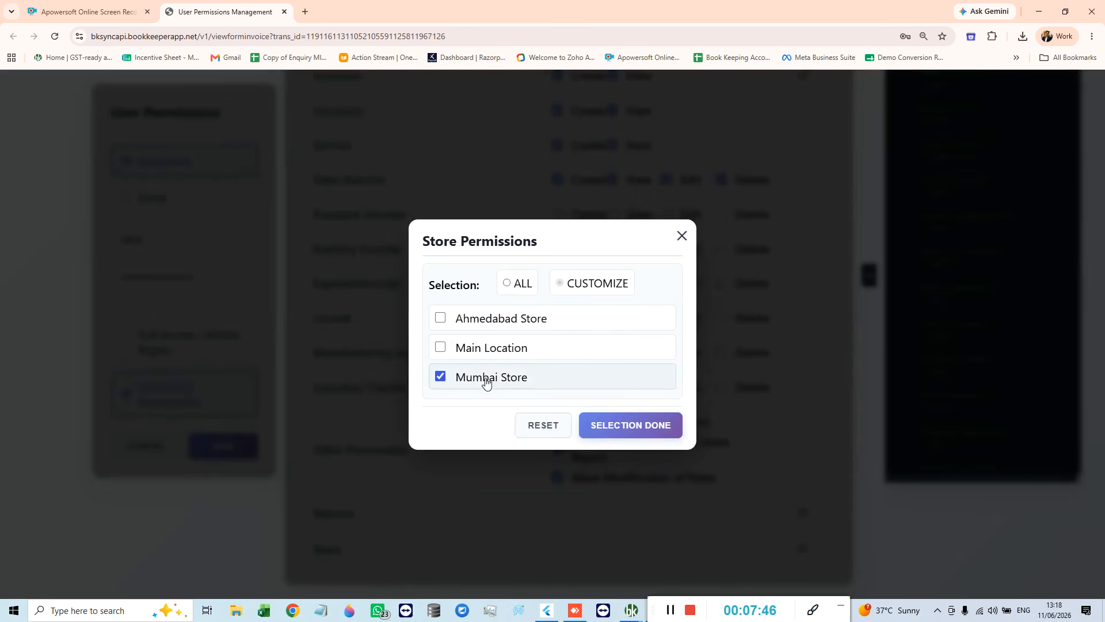
pyautogui.click(631, 425)
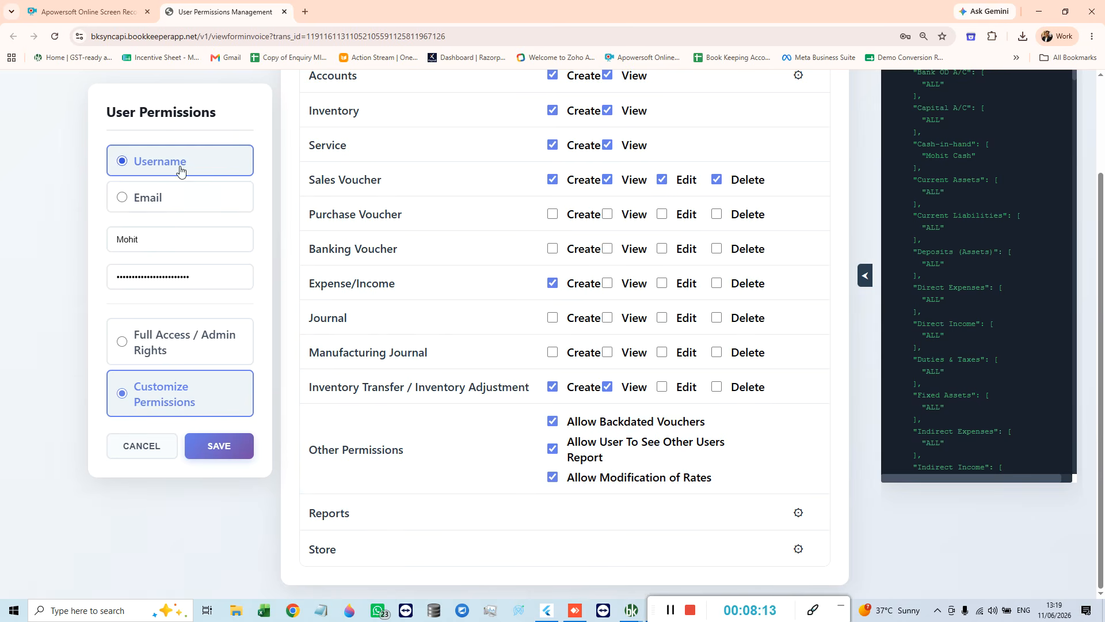
# - Save the user's customized permissions
pyautogui.click(228, 447)
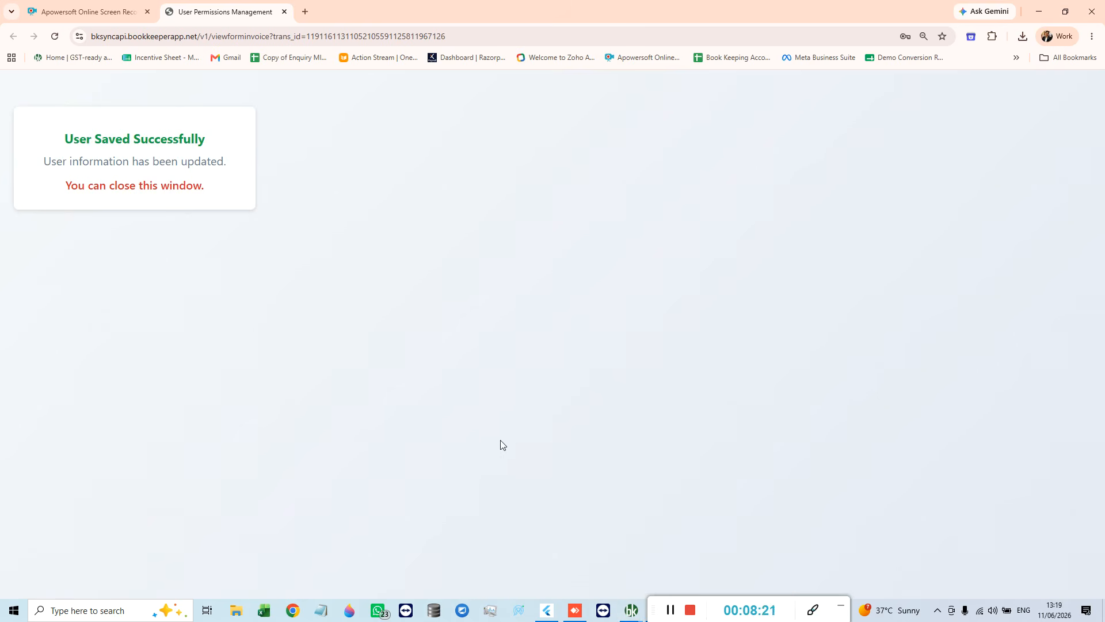
# - Switch to Book Keeper Web, logged in as the restricted user, and view the inventory items with their units left
pyautogui.click(552, 609)
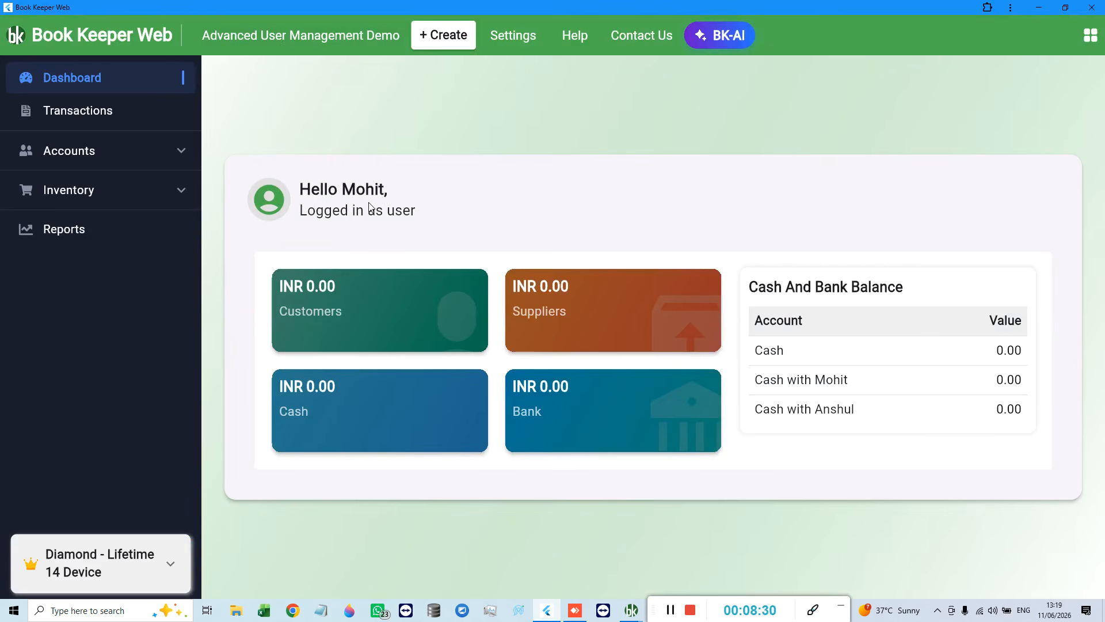
pyautogui.click(105, 196)
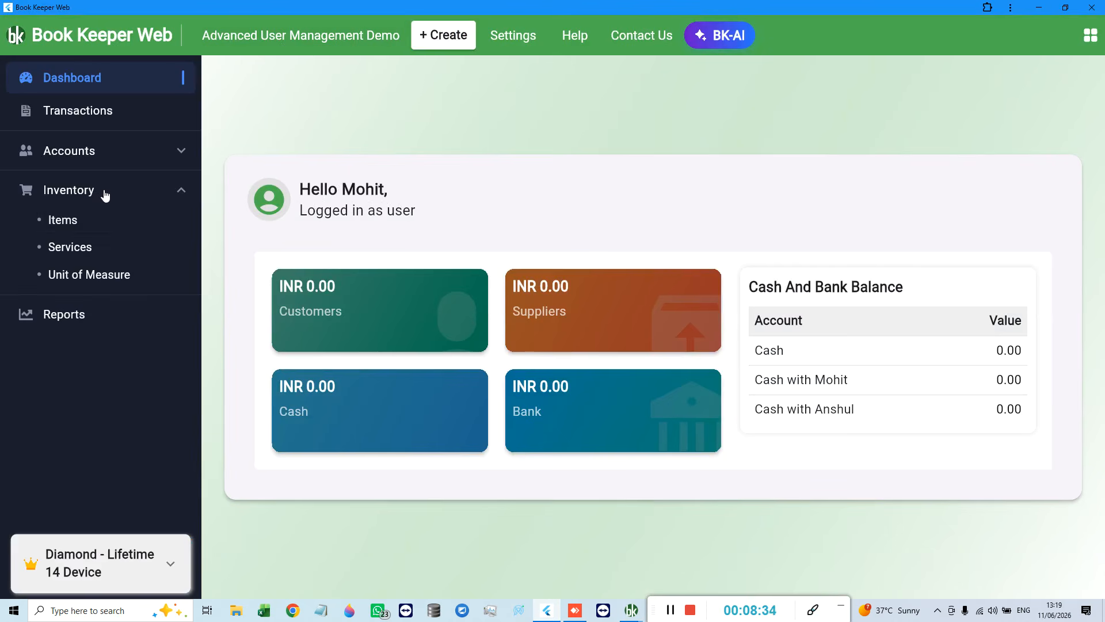
pyautogui.click(63, 221)
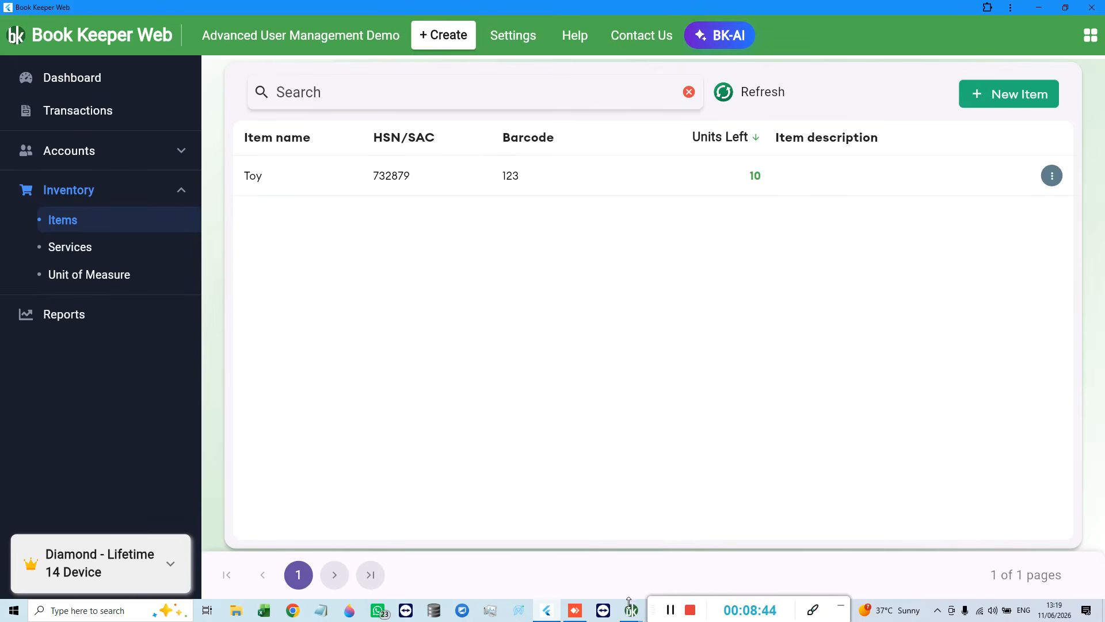
# - Switch to Book Keeper Windows, mark the browser permissions task as done and close User Management
pyautogui.moveTo(631, 609)
pyautogui.click(710, 559)
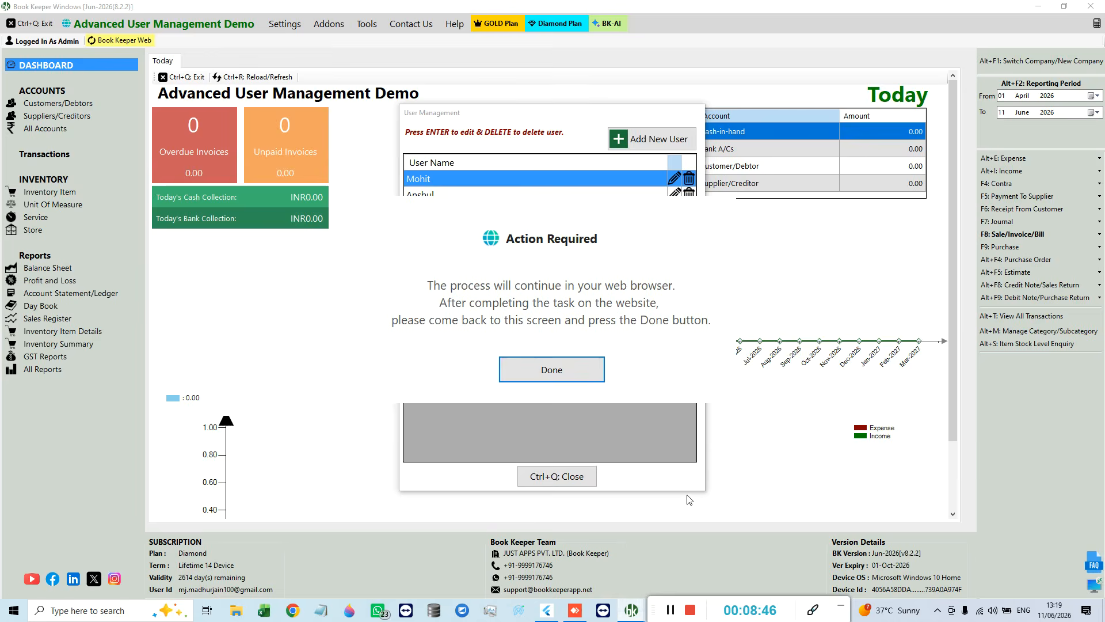
pyautogui.click(582, 370)
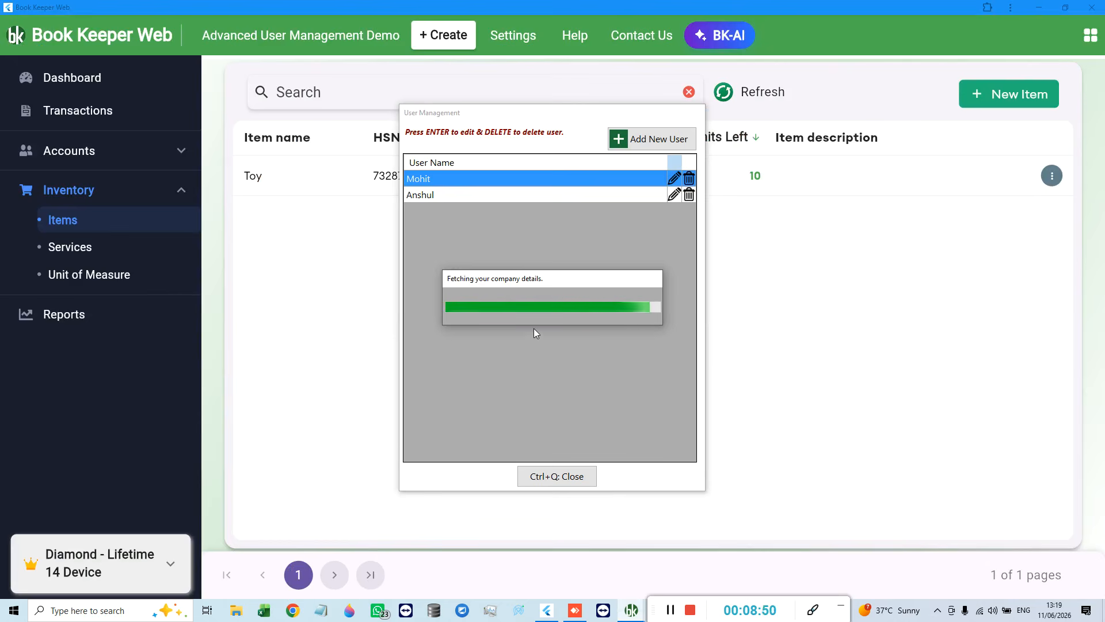
pyautogui.click(558, 482)
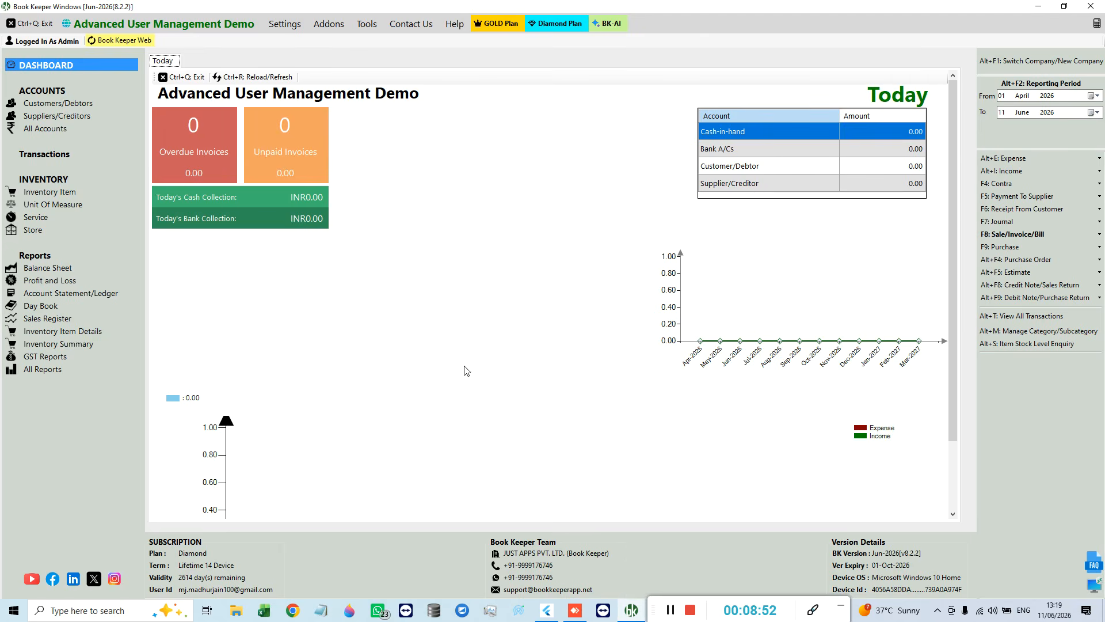
# - Open the Toy item from the inventory items list to examine its initial quantity on hand
pyautogui.click(48, 193)
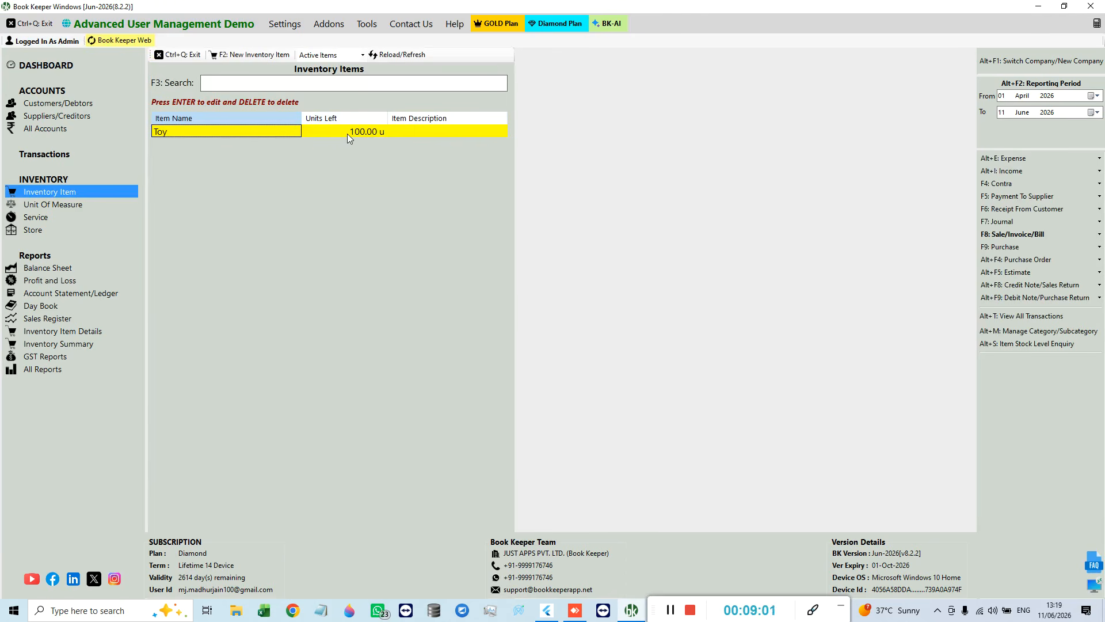
pyautogui.rightClick(267, 133)
pyautogui.click(304, 144)
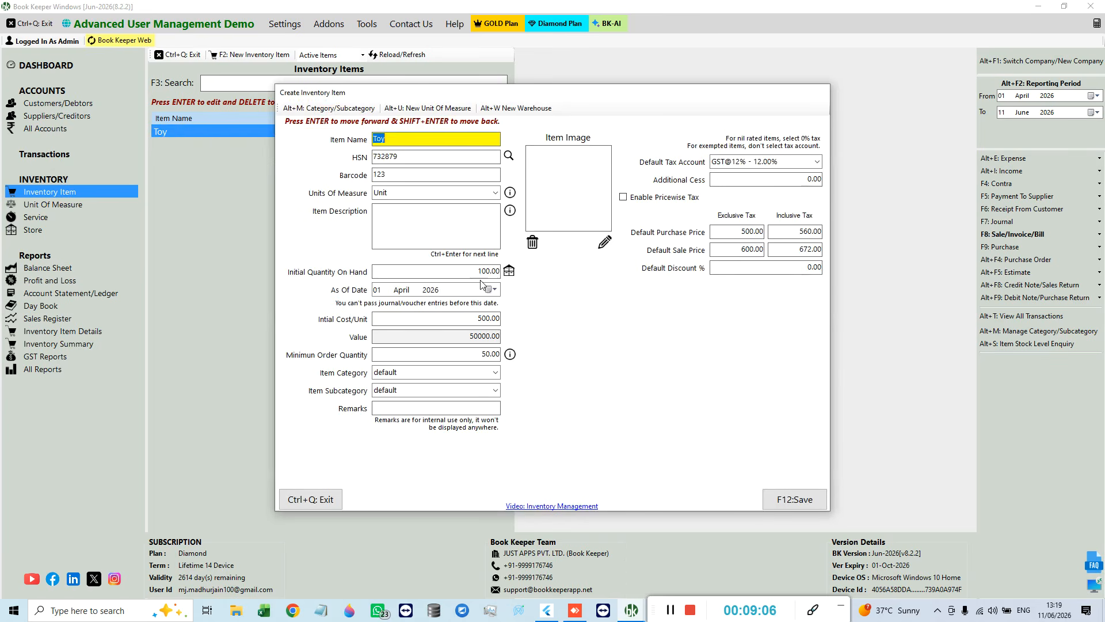
# - Open the store-wise allocation of Toy's initial quantity on hand and examine the Mumbai Store share
pyautogui.click(466, 270)
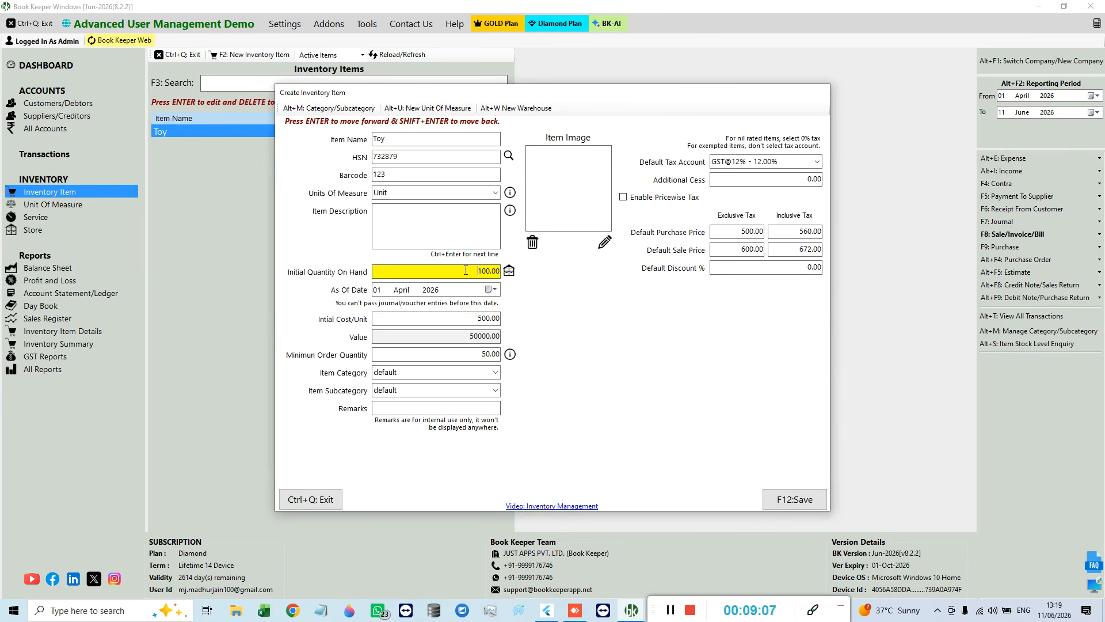
pyautogui.press('Return')
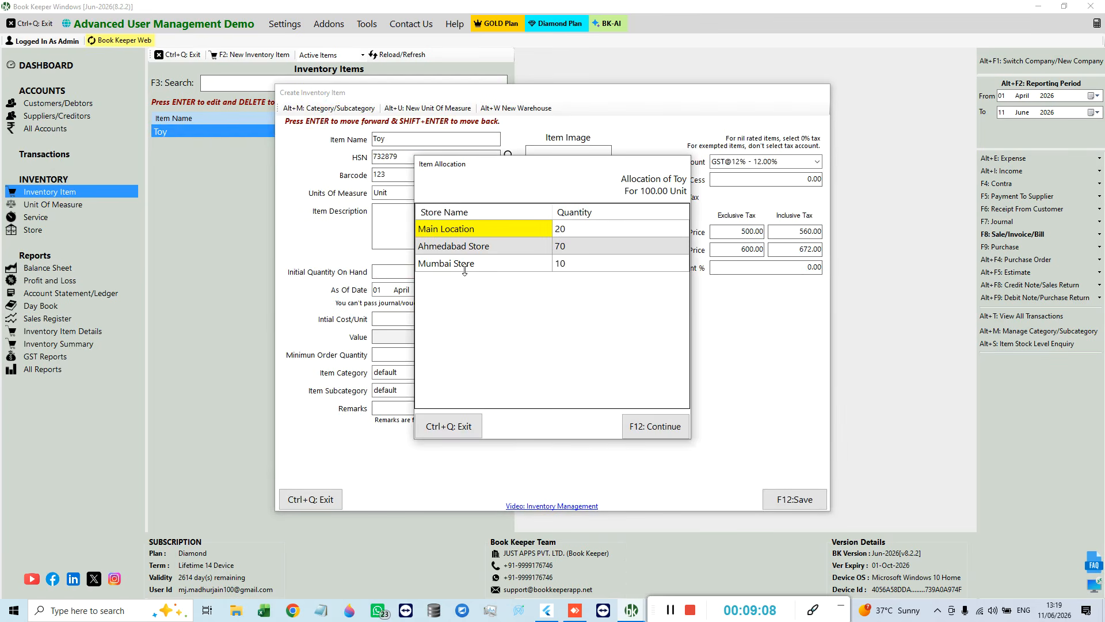
pyautogui.click(569, 268)
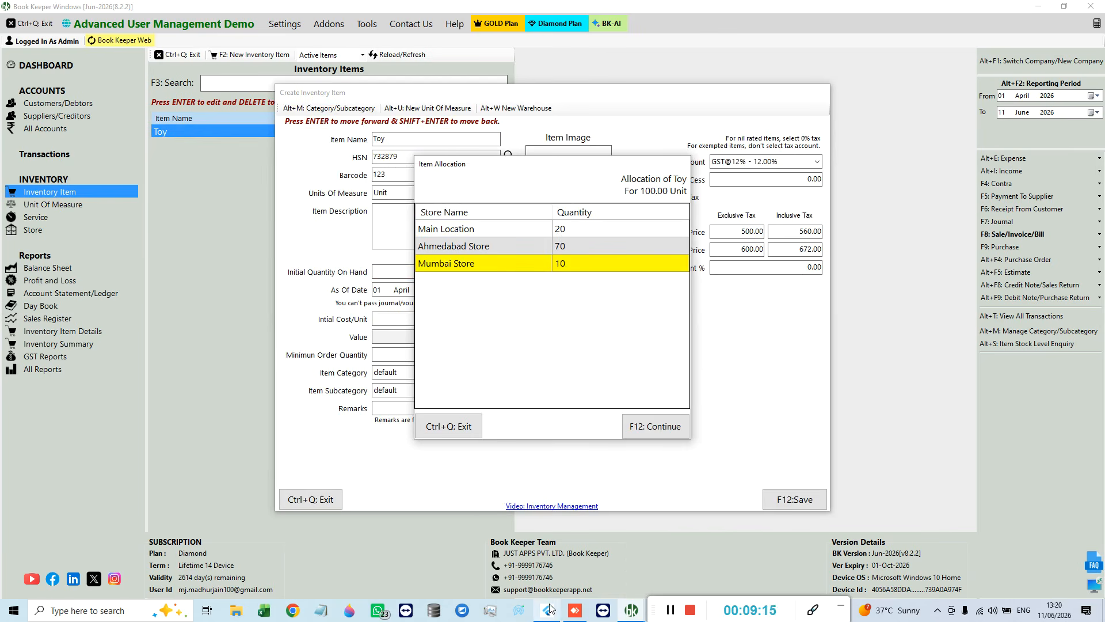
# - Check Toy's units left in Book Keeper Web, then return to the Book Keeper Windows item allocation and highlight the Ahmedabad Store row
pyautogui.click(562, 570)
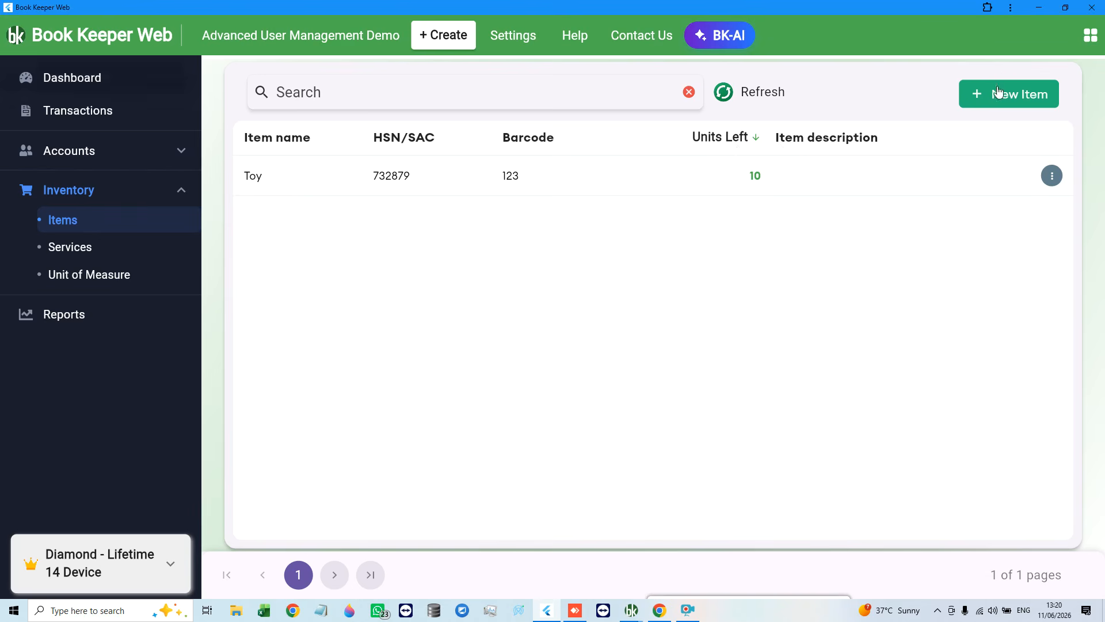
pyautogui.moveTo(638, 617)
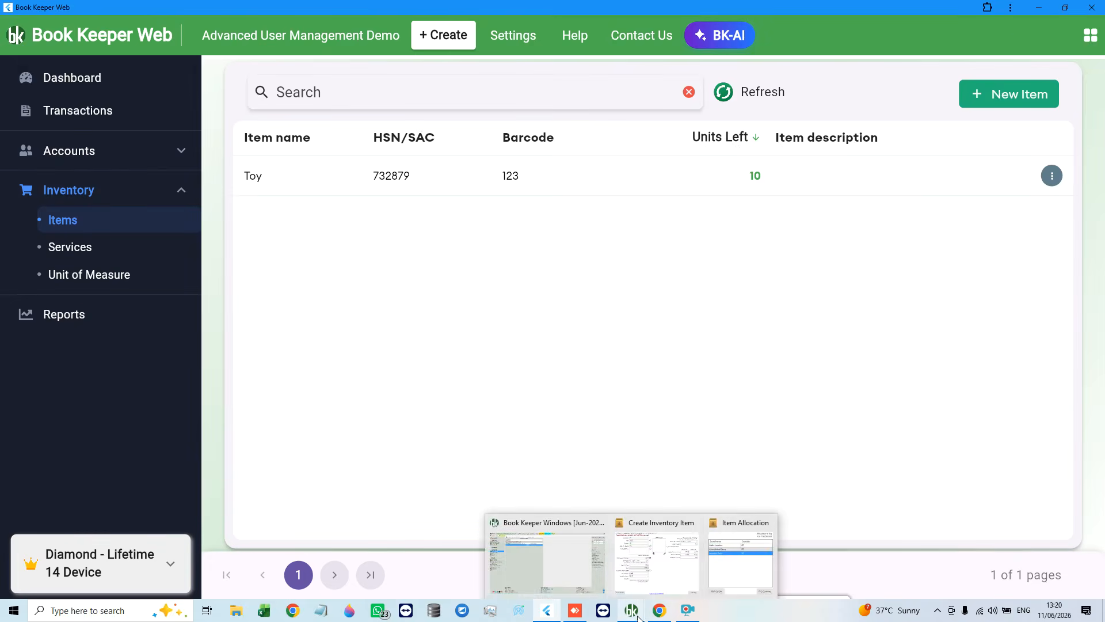
pyautogui.click(747, 567)
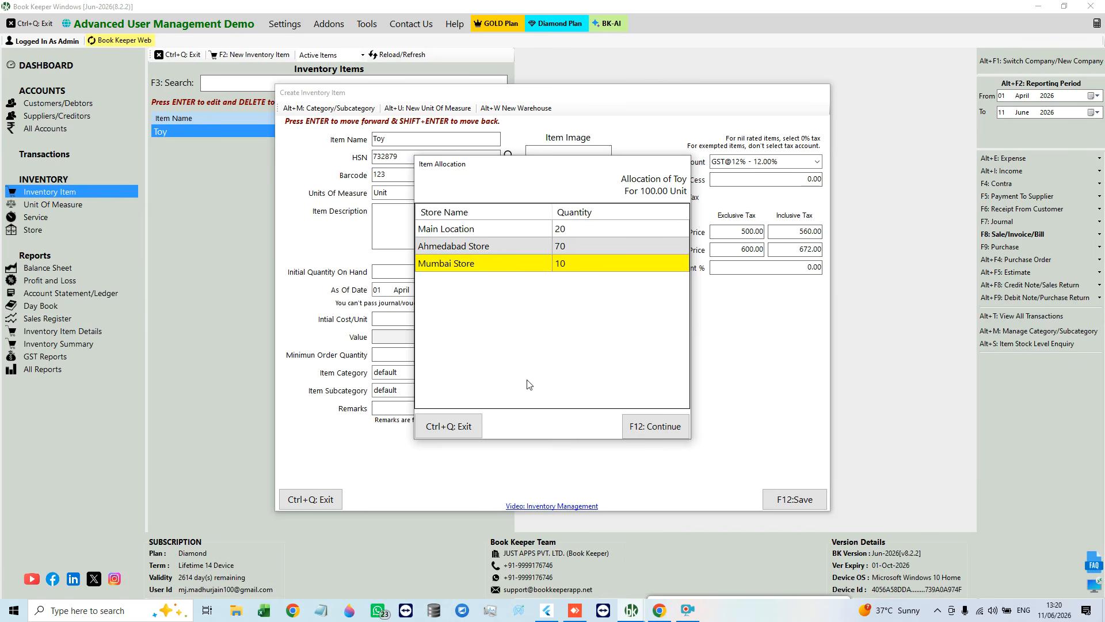
pyautogui.click(511, 246)
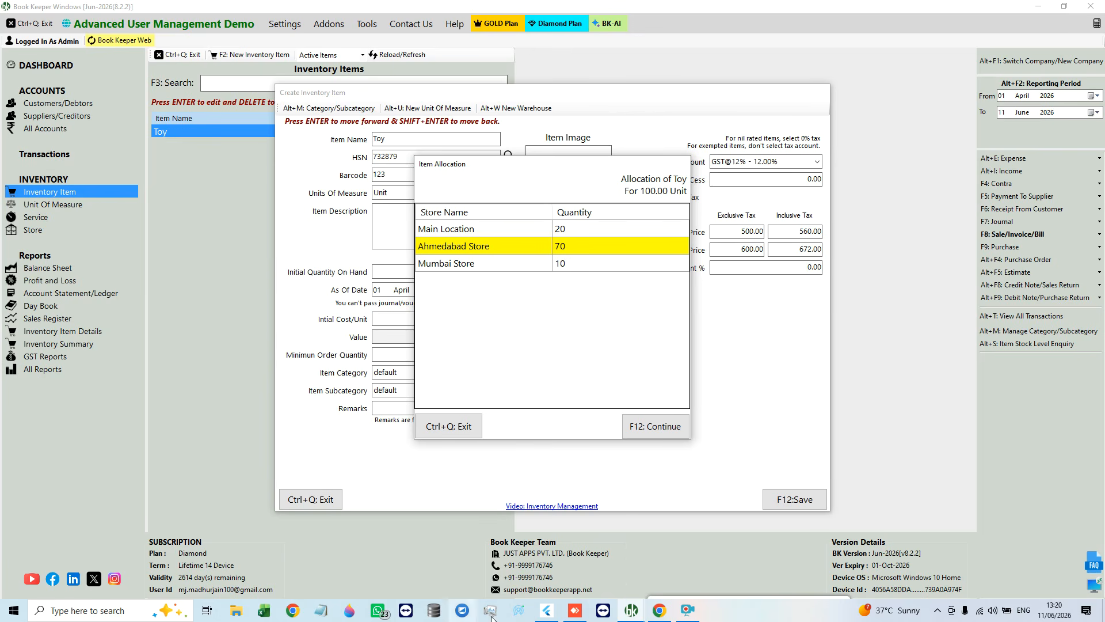
# - Switch to the phone session in AnyDesk and add 5 units of Toy from Ahmedabad Store to the sales invoice
pyautogui.click(575, 610)
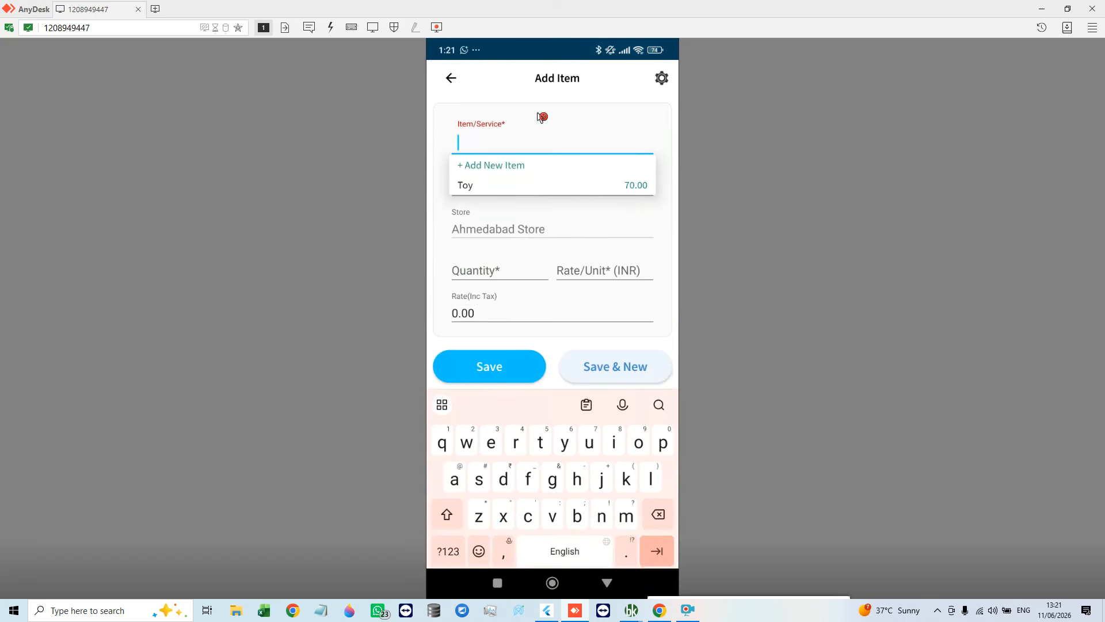
pyautogui.click(638, 194)
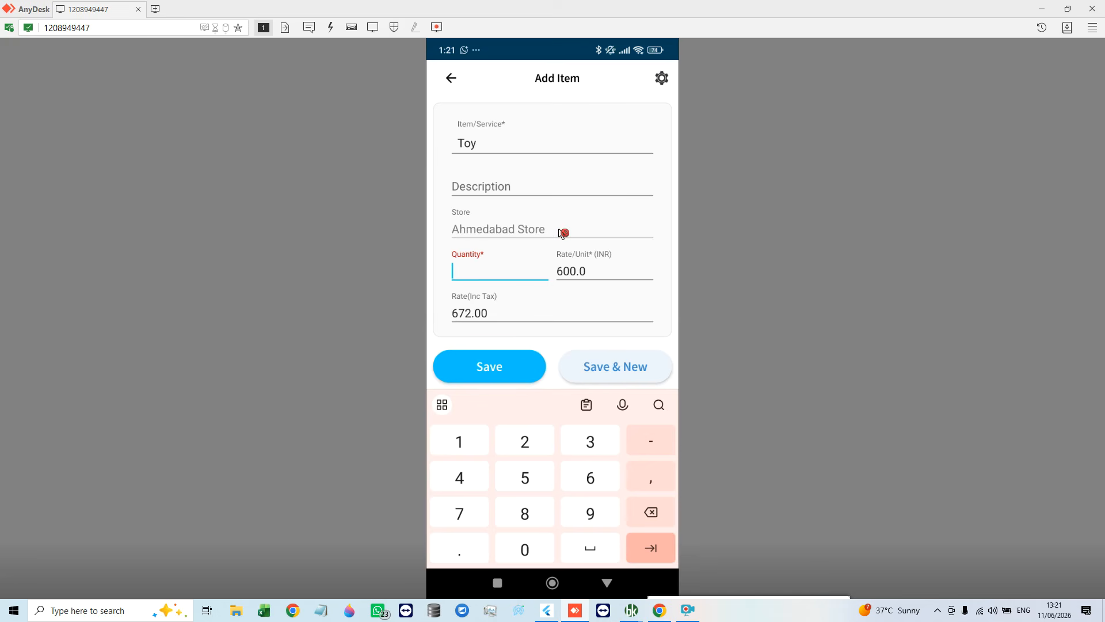
pyautogui.write('5')
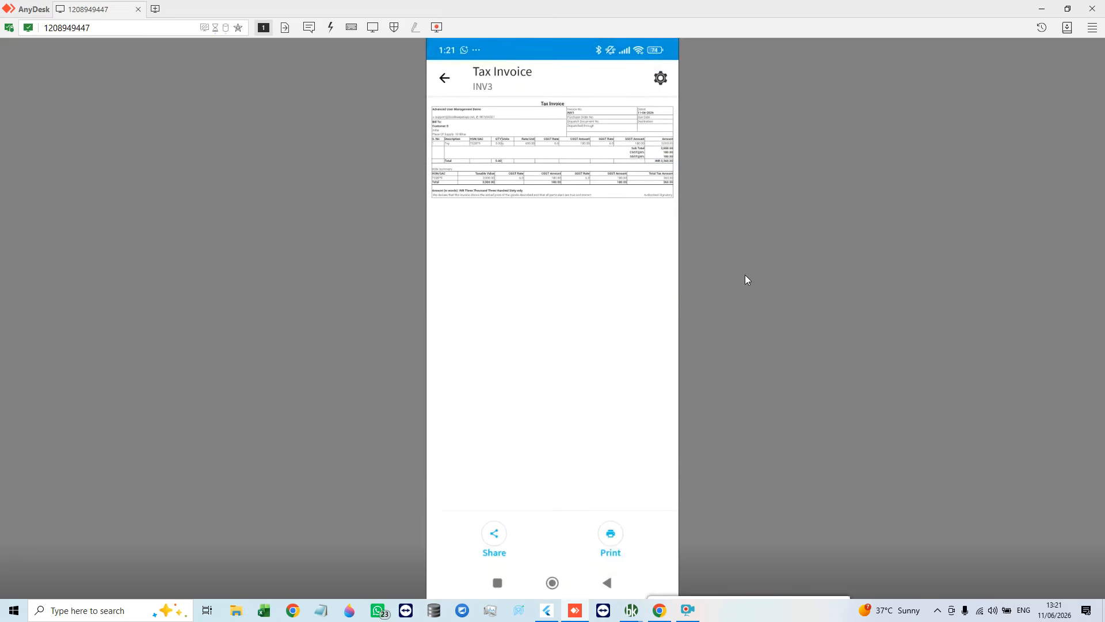
# - Switch back to Book Keeper Windows and close the item allocation and the Toy item without saving
pyautogui.moveTo(632, 610)
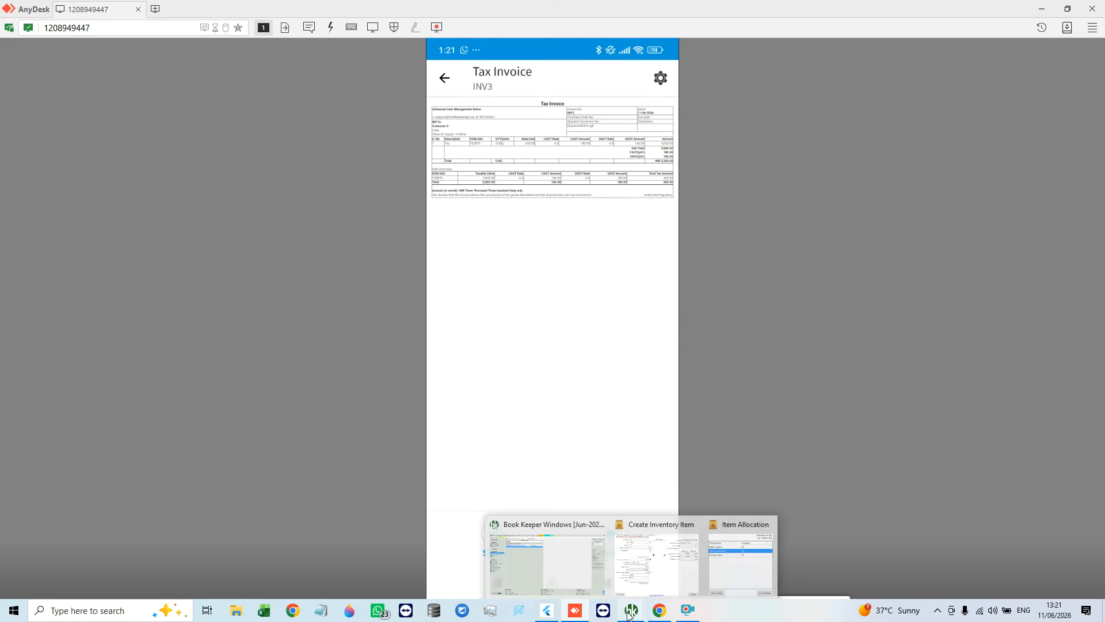
pyautogui.click(734, 563)
pyautogui.click(435, 427)
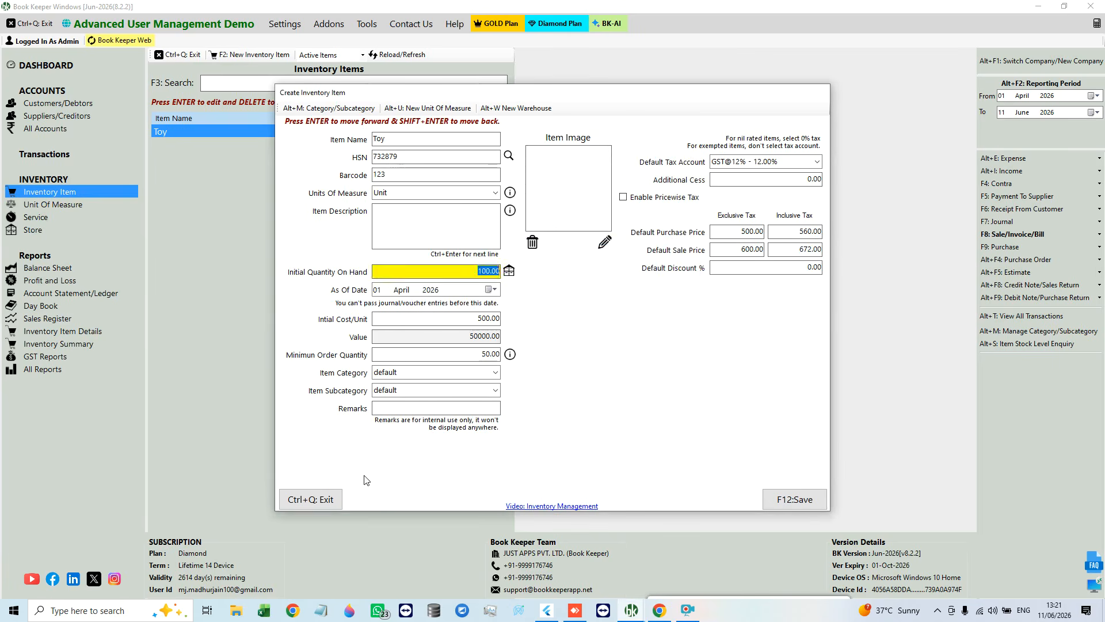
pyautogui.click(331, 499)
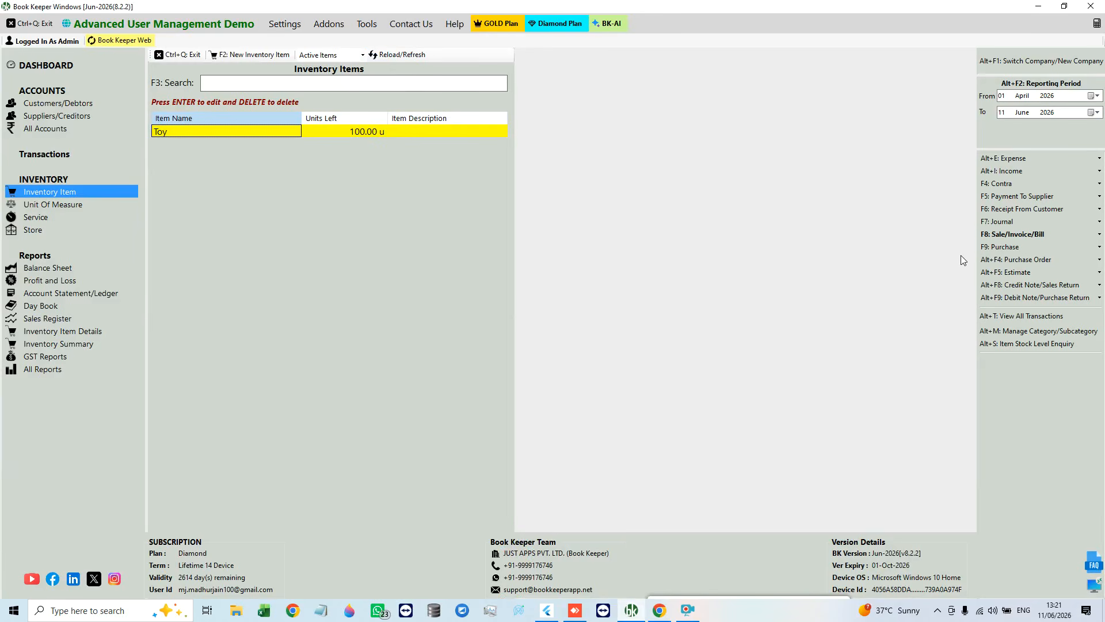
# - View all transactions of the 2026-2027 financial year and return to the inventory items list
pyautogui.click(1003, 316)
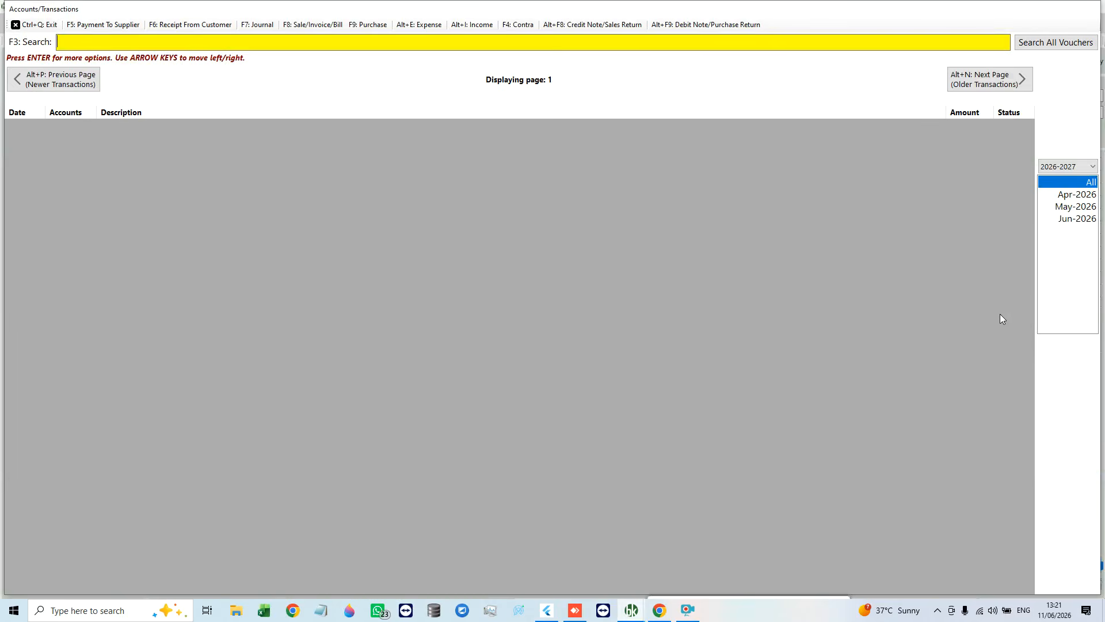
pyautogui.click(1053, 167)
pyautogui.click(1062, 180)
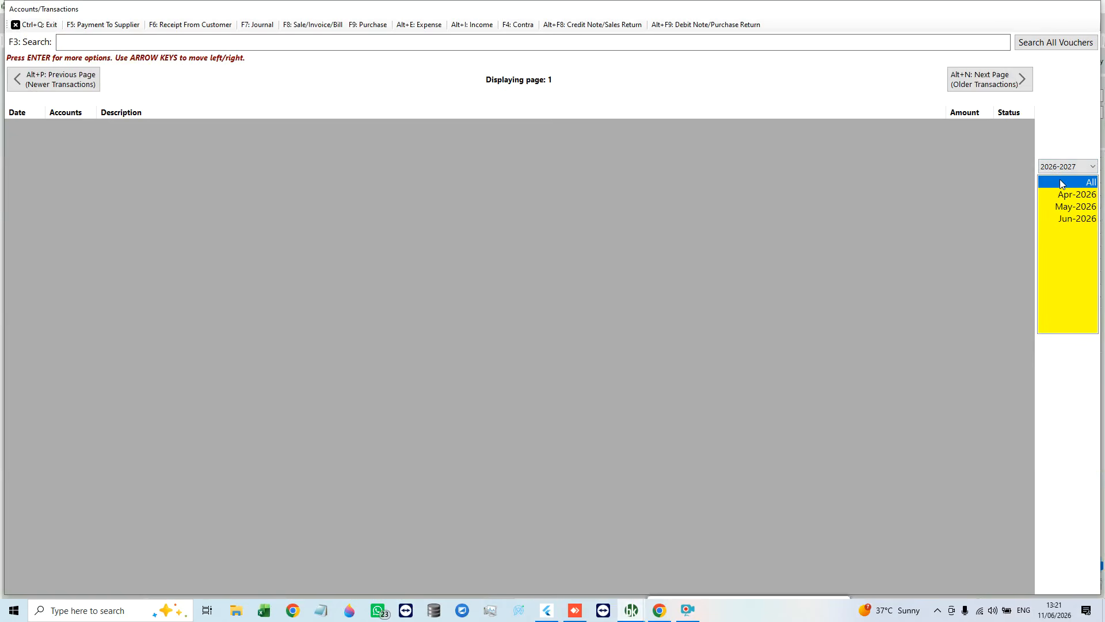
pyautogui.click(788, 598)
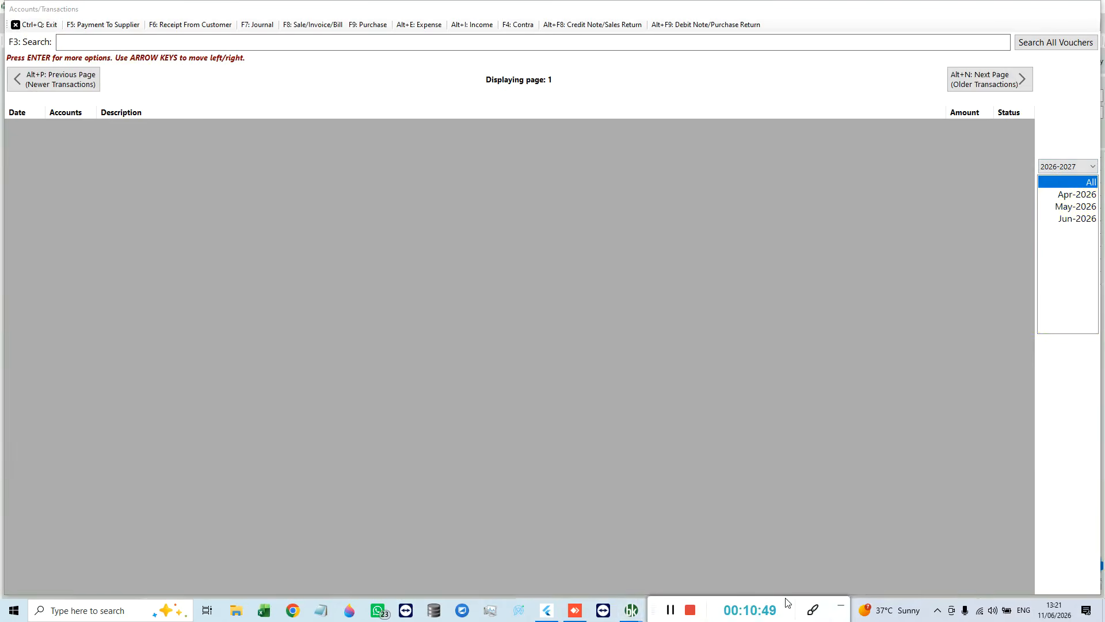
pyautogui.click(671, 609)
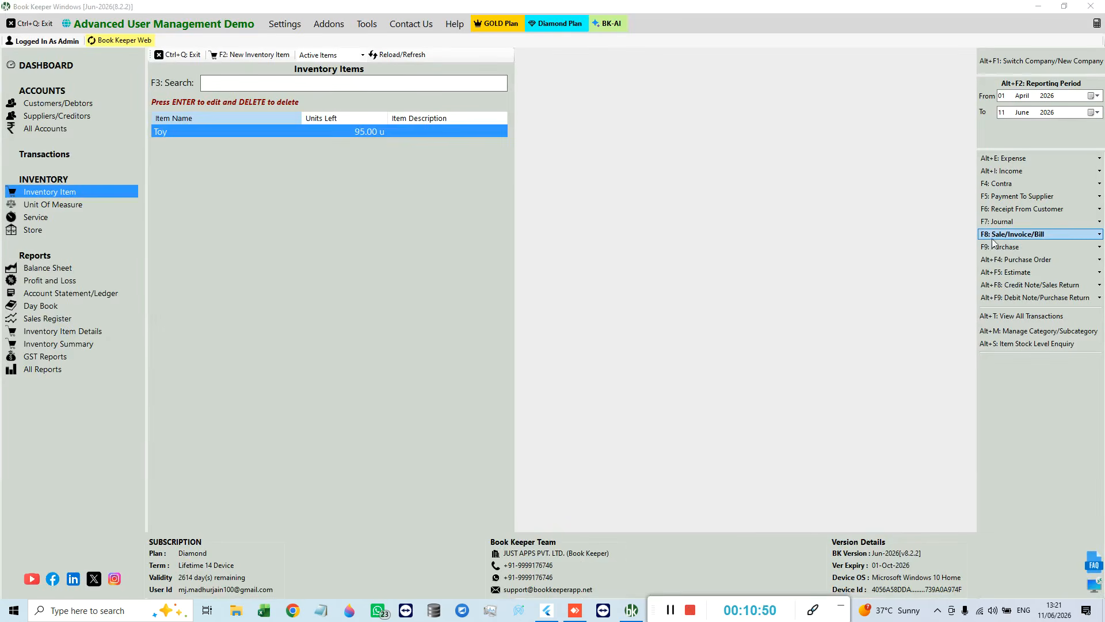
# - List the sales invoices, view Customer D's tax invoice, and close both windows
pyautogui.click(1012, 234)
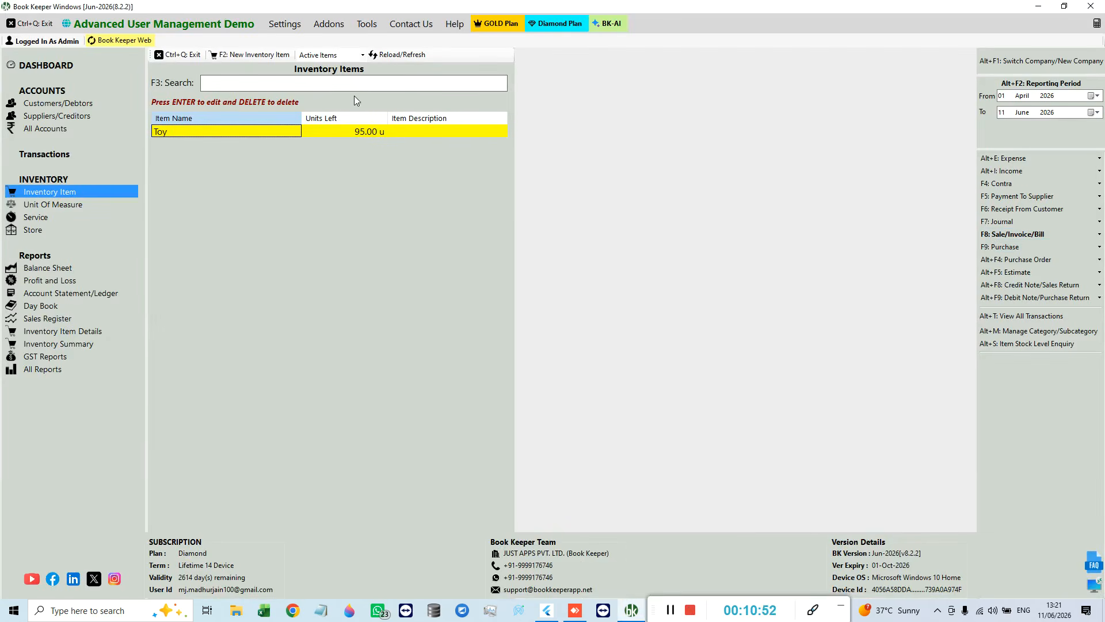
pyautogui.click(990, 236)
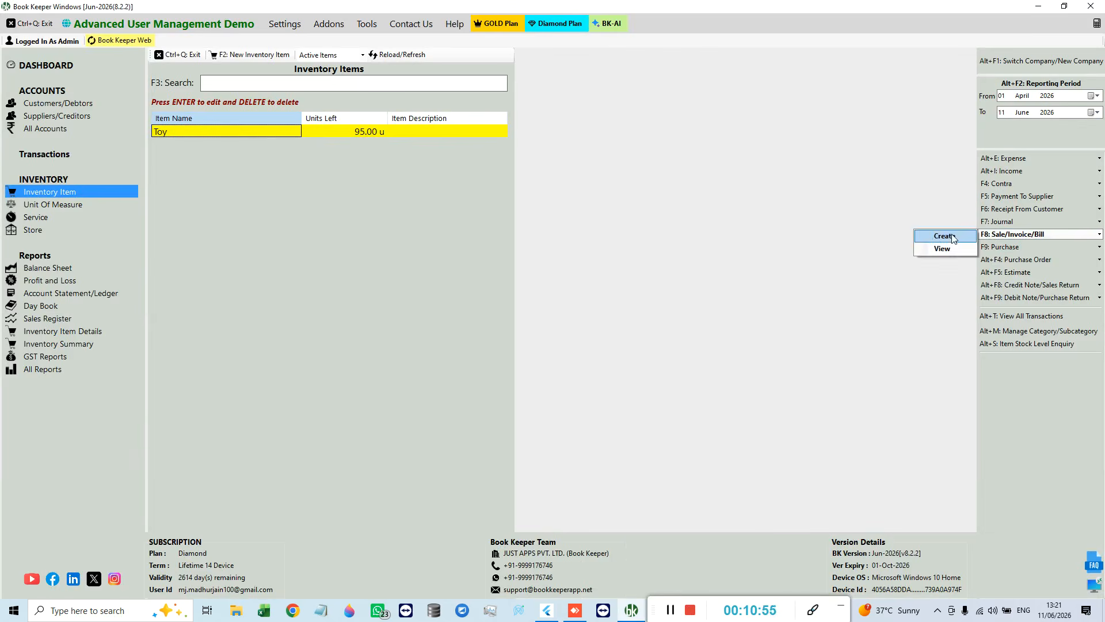
pyautogui.click(932, 250)
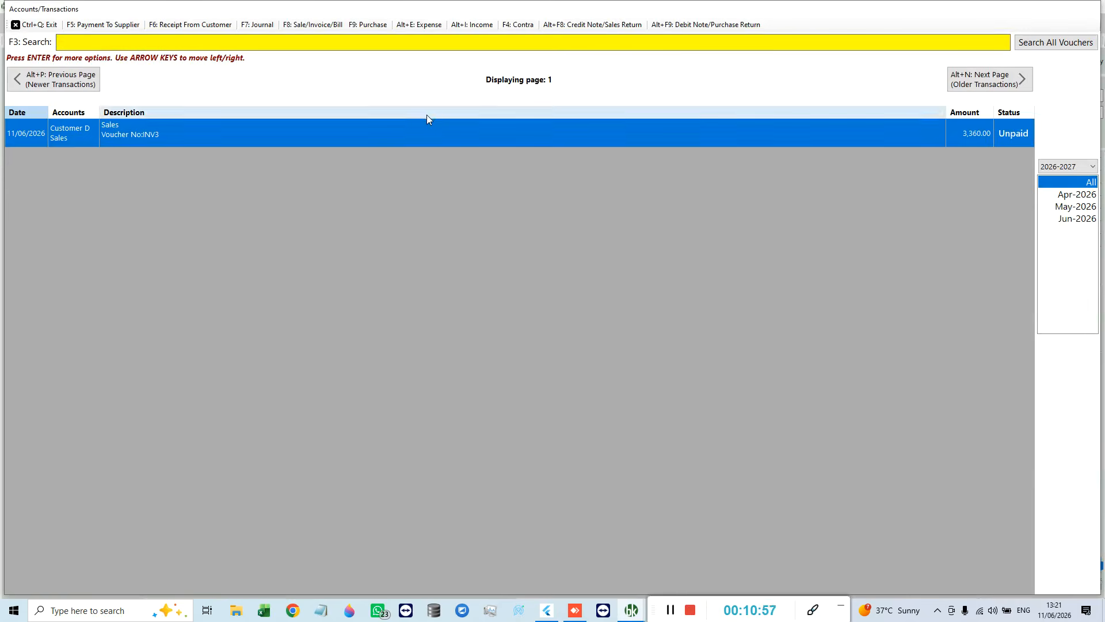
pyautogui.rightClick(404, 136)
pyautogui.click(455, 280)
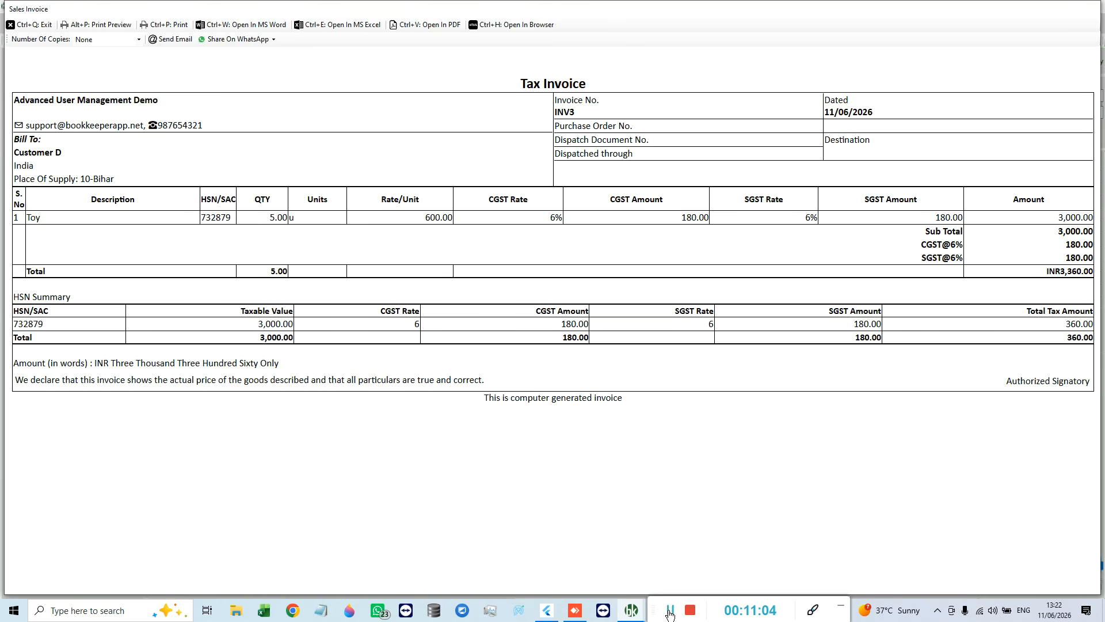
pyautogui.click(28, 24)
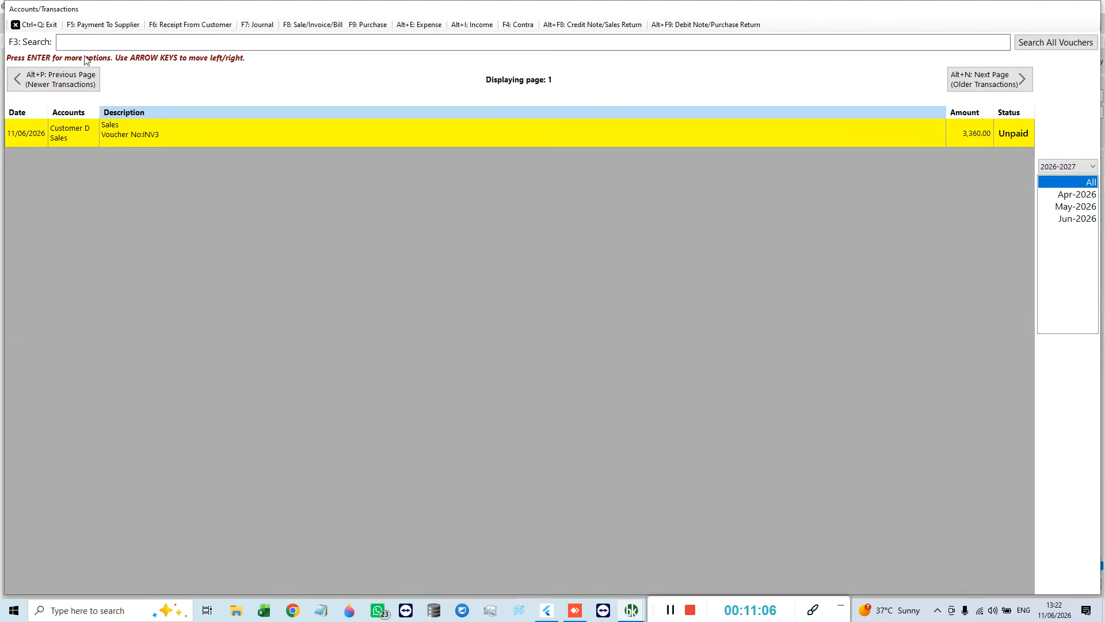
pyautogui.click(35, 23)
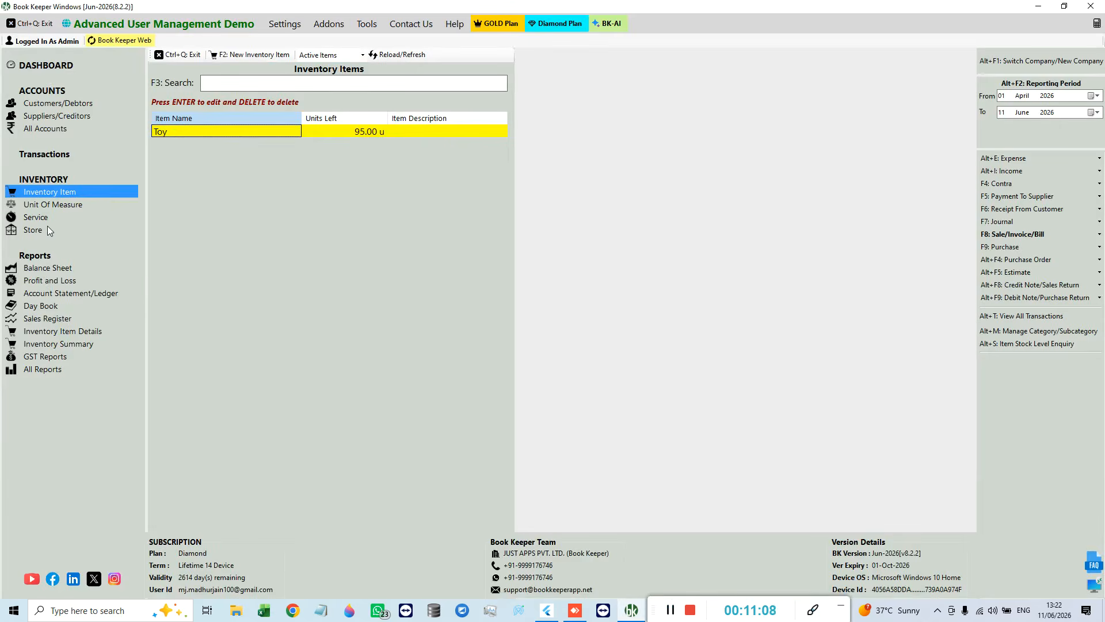
# - Display the Inventory Summary report with item-wise store details and examine the Ahmedabad Store quantity
pyautogui.click(71, 344)
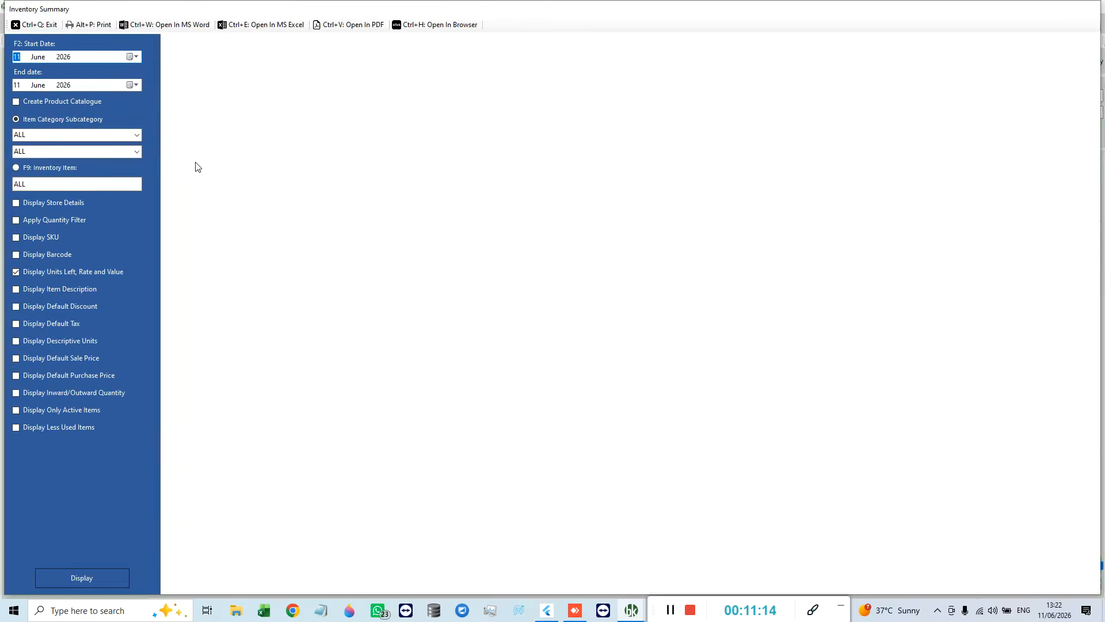
pyautogui.click(92, 576)
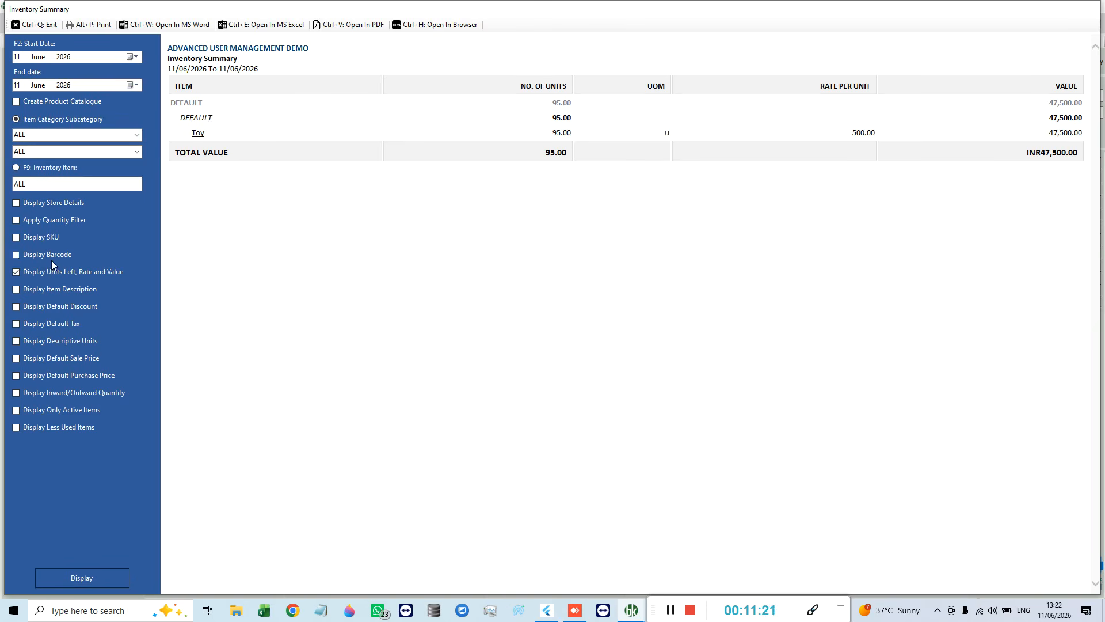
pyautogui.click(56, 203)
pyautogui.click(86, 577)
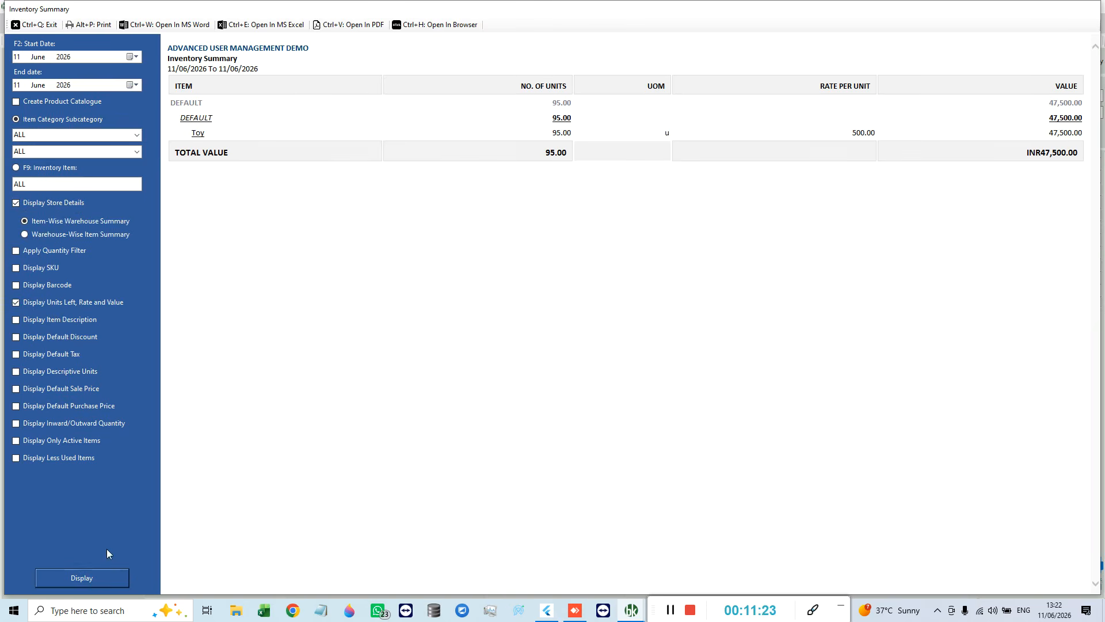
pyautogui.moveTo(553, 150); pyautogui.dragTo(589, 158)
pyautogui.click(550, 150)
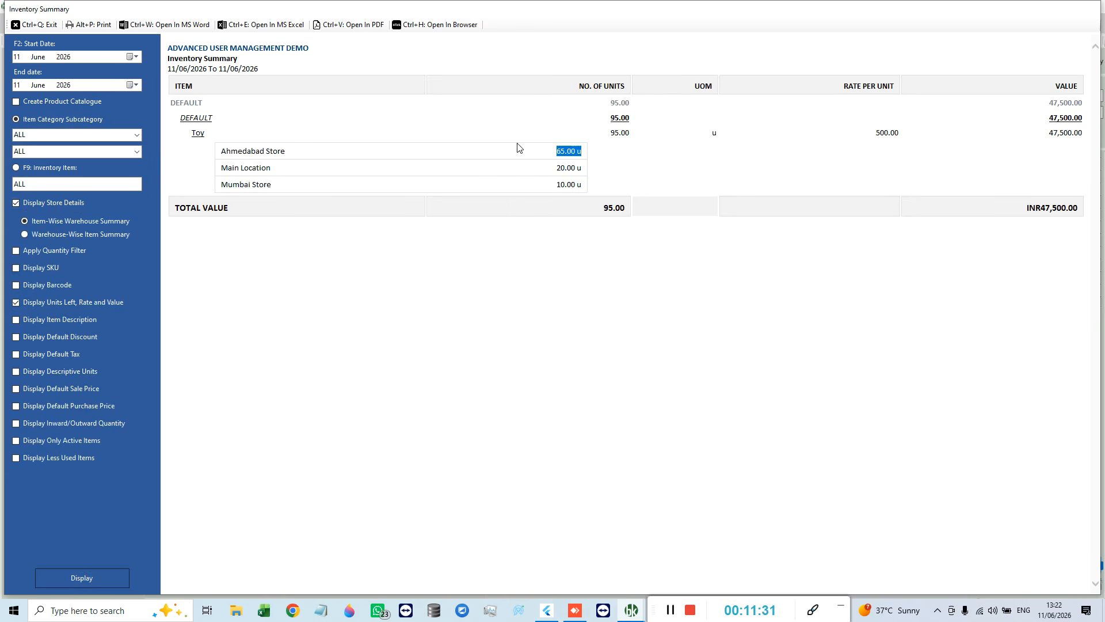
# - Close the Inventory Summary and open all accounts to examine Customer D's balance
pyautogui.click(35, 24)
pyautogui.click(43, 129)
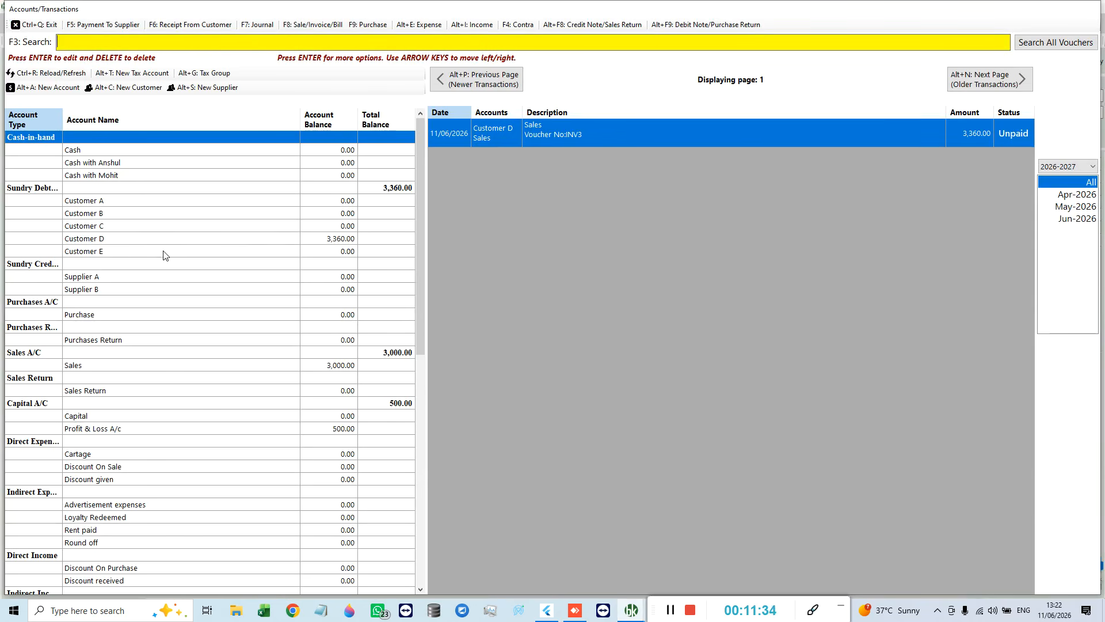
pyautogui.click(266, 240)
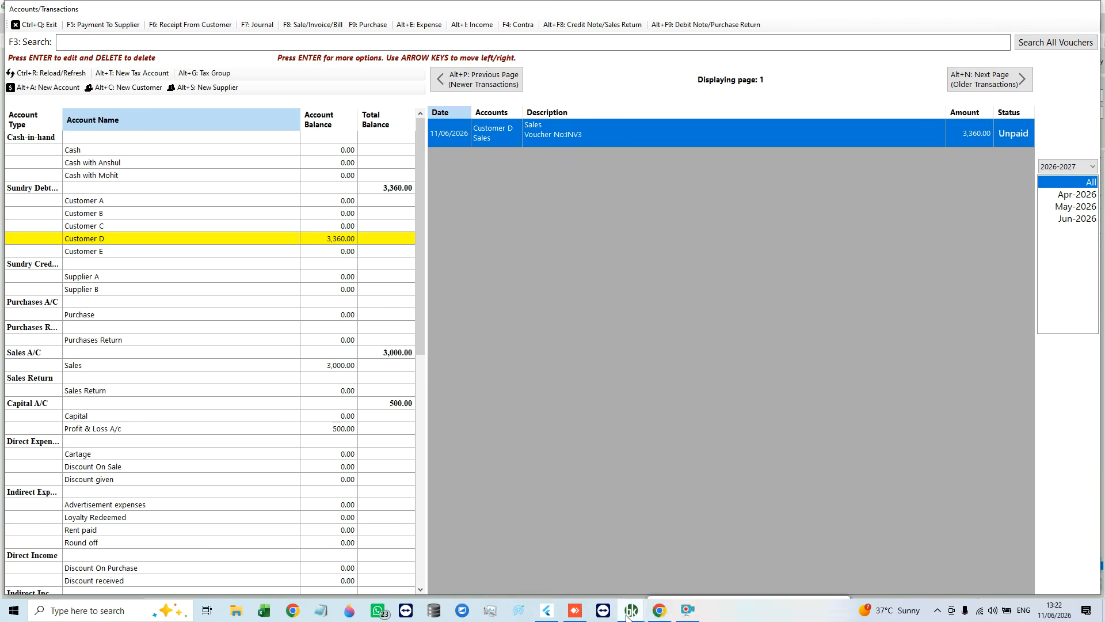
# - Switch to the phone session in AnyDesk to examine the restricted user's dashboard, and return to the browser window
pyautogui.moveTo(544, 615)
pyautogui.click(585, 578)
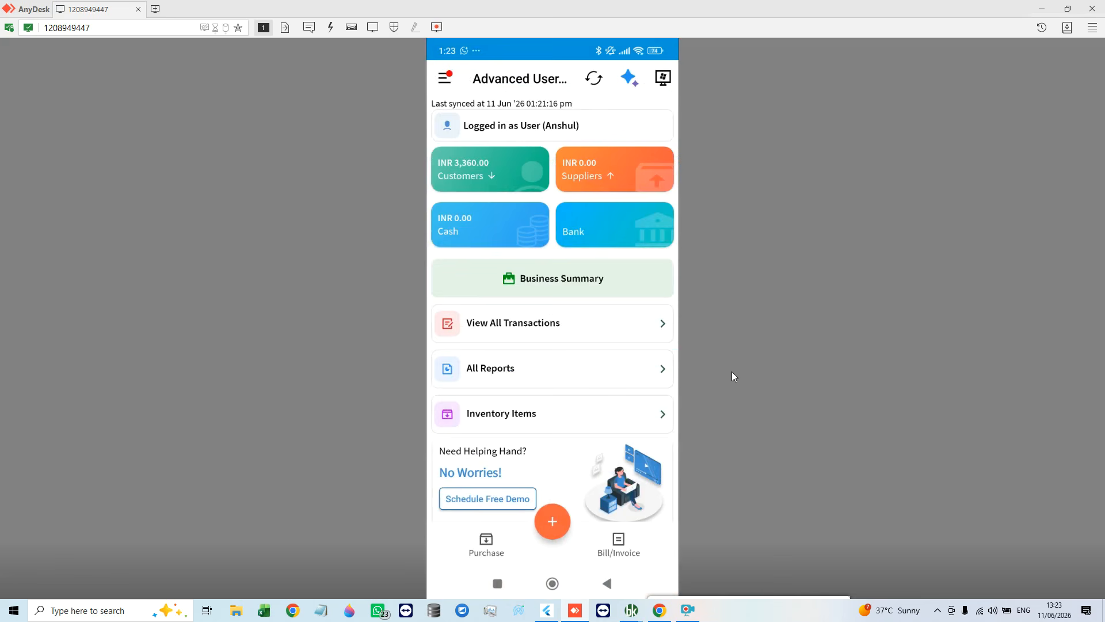
pyautogui.hotkey('alt', 'Tab')
pyautogui.hotkey('alt', 'Tab')
pyautogui.hotkey('alt', 'Tab')
pyautogui.hotkey('alt', 'Tab')
pyautogui.hotkey('alt', 'Tab')
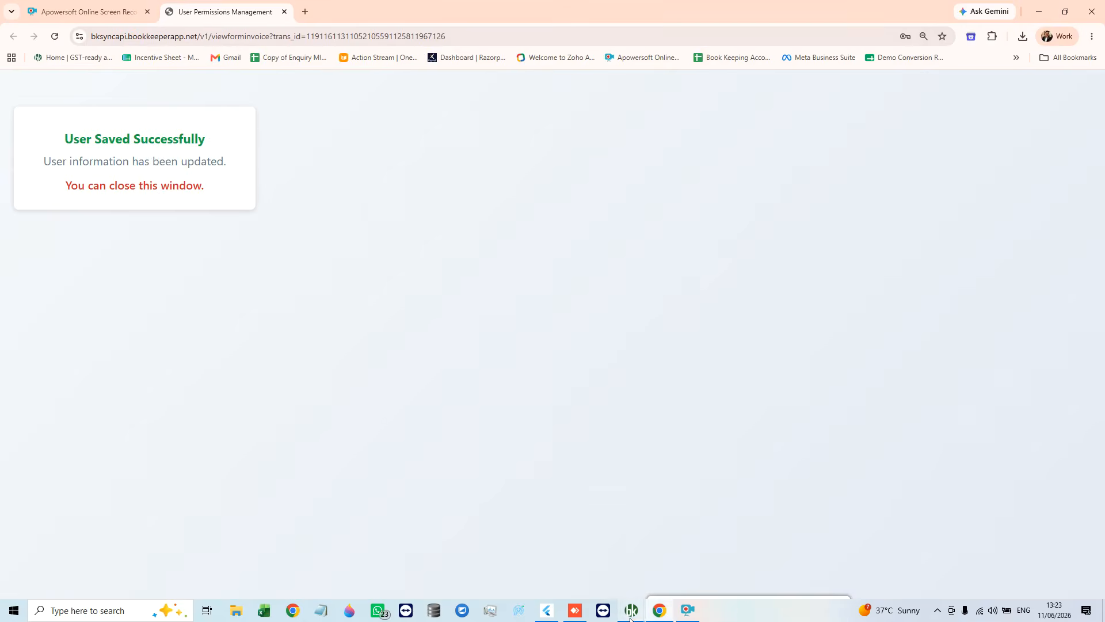
# - Switch to Book Keeper Windows and close the accounts and transactions window
pyautogui.moveTo(631, 610)
pyautogui.click(711, 553)
pyautogui.press('Escape')
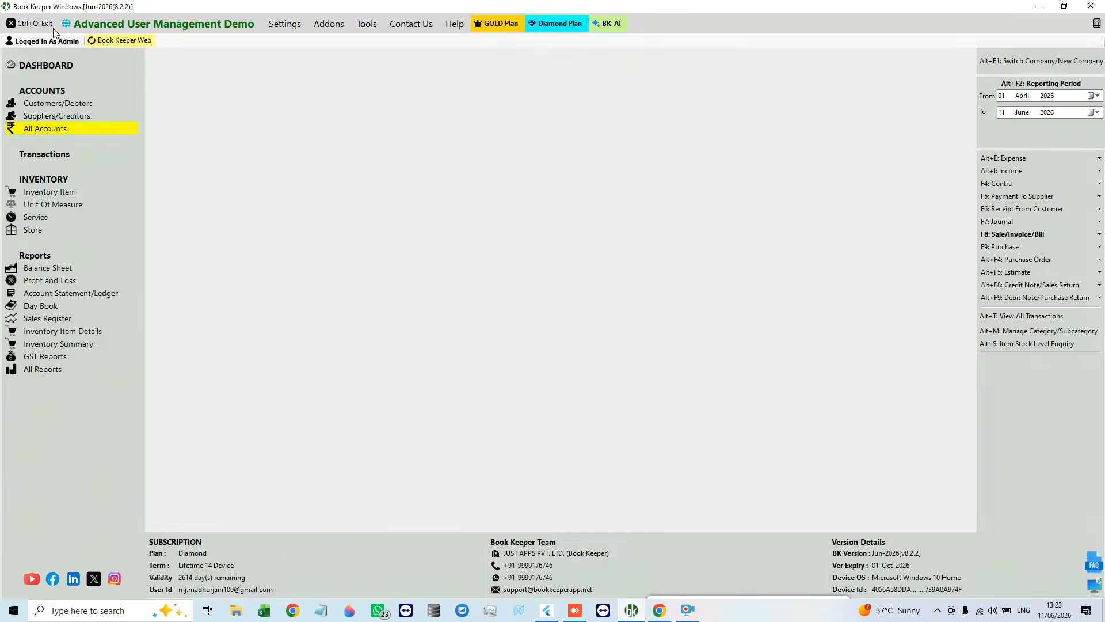
# - Start adding a new user from User Management and give the user Full Access / Admin Rights
pyautogui.click(283, 24)
pyautogui.click(313, 80)
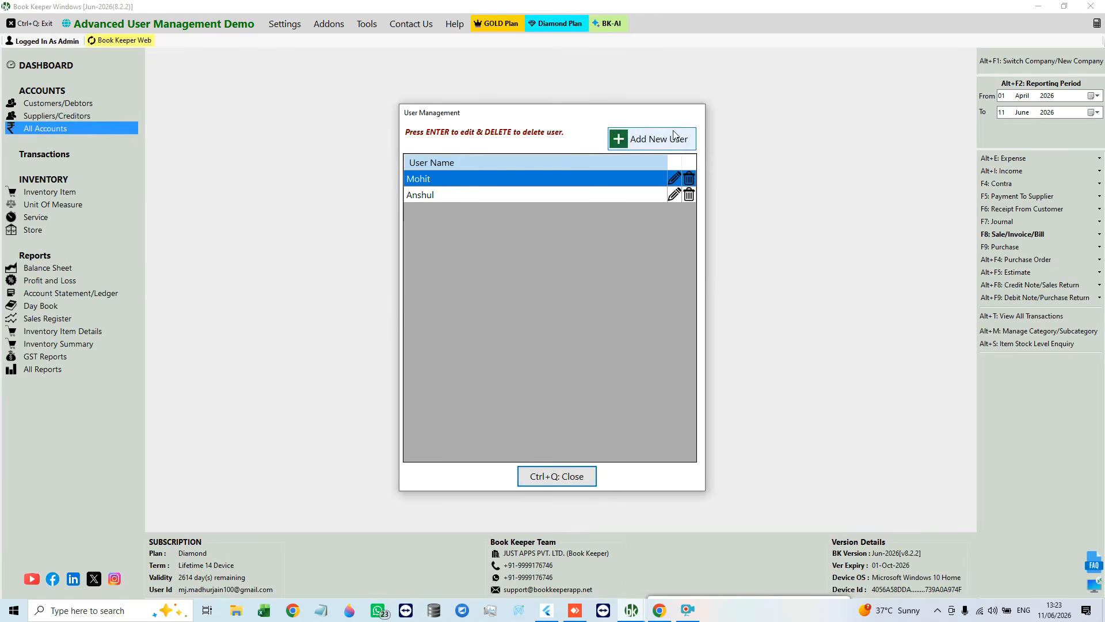
pyautogui.click(673, 139)
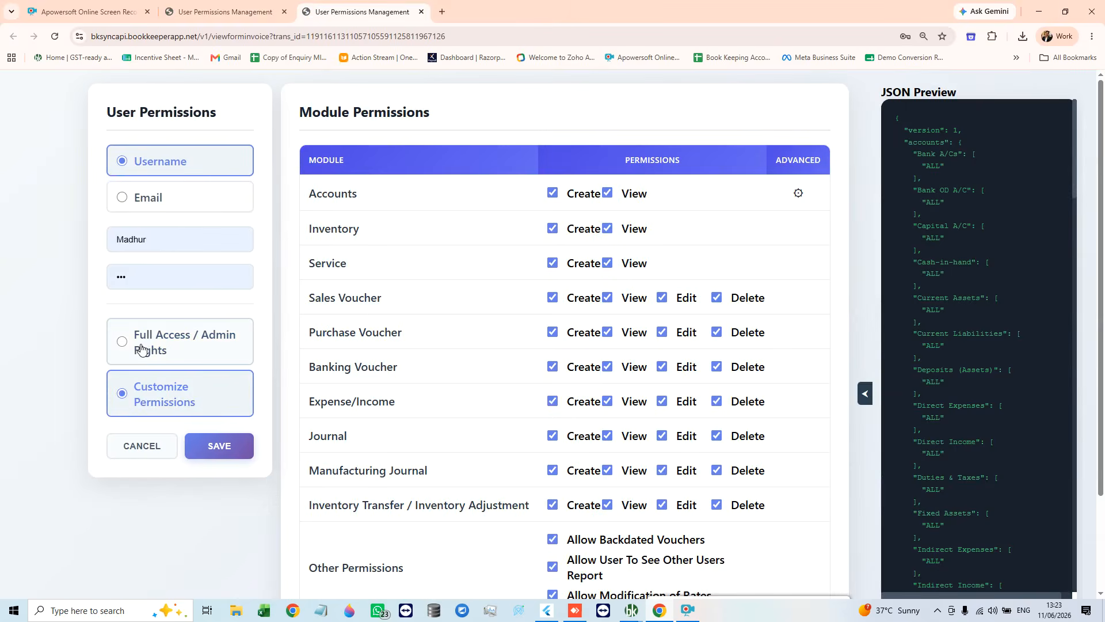
pyautogui.click(143, 347)
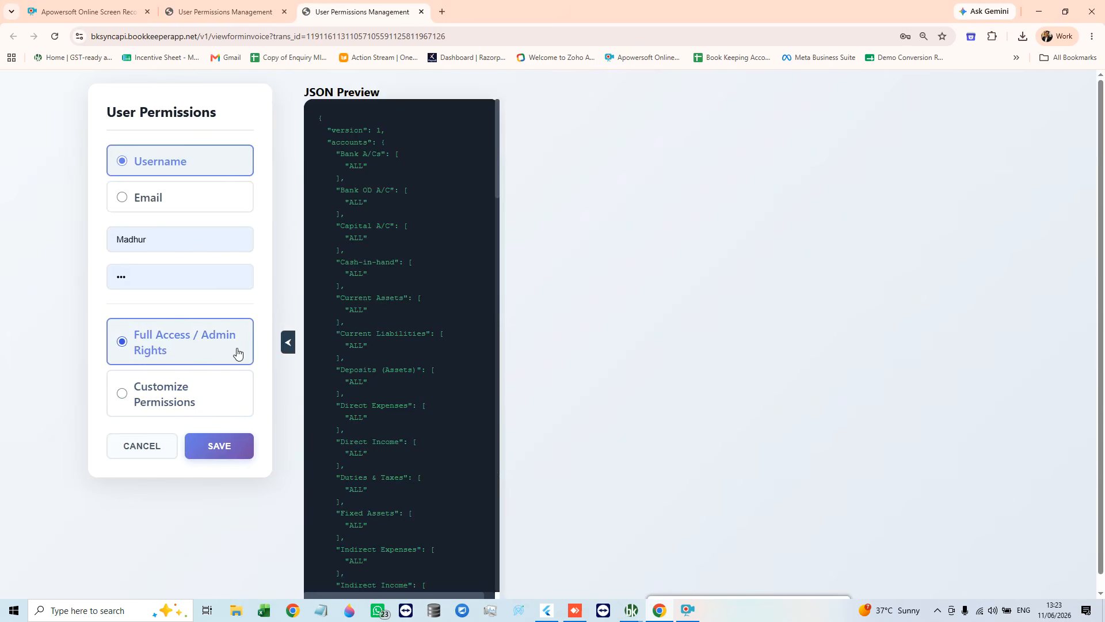
# - Set the new user's login type to Email and review the prefilled login and password fields
pyautogui.click(168, 239)
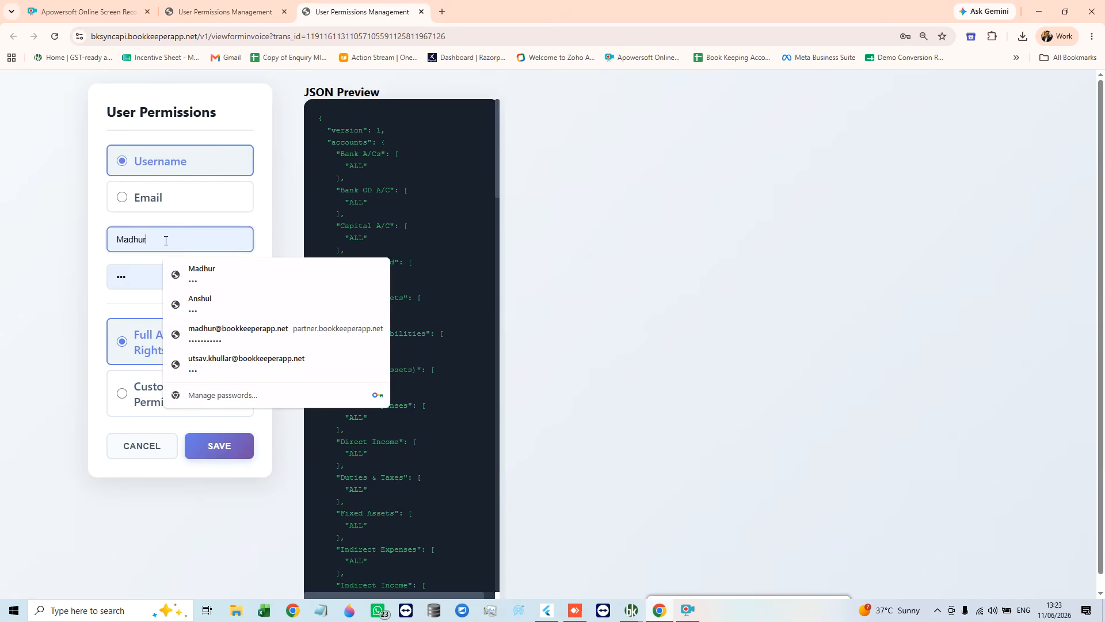
pyautogui.moveTo(165, 240); pyautogui.dragTo(23, 246)
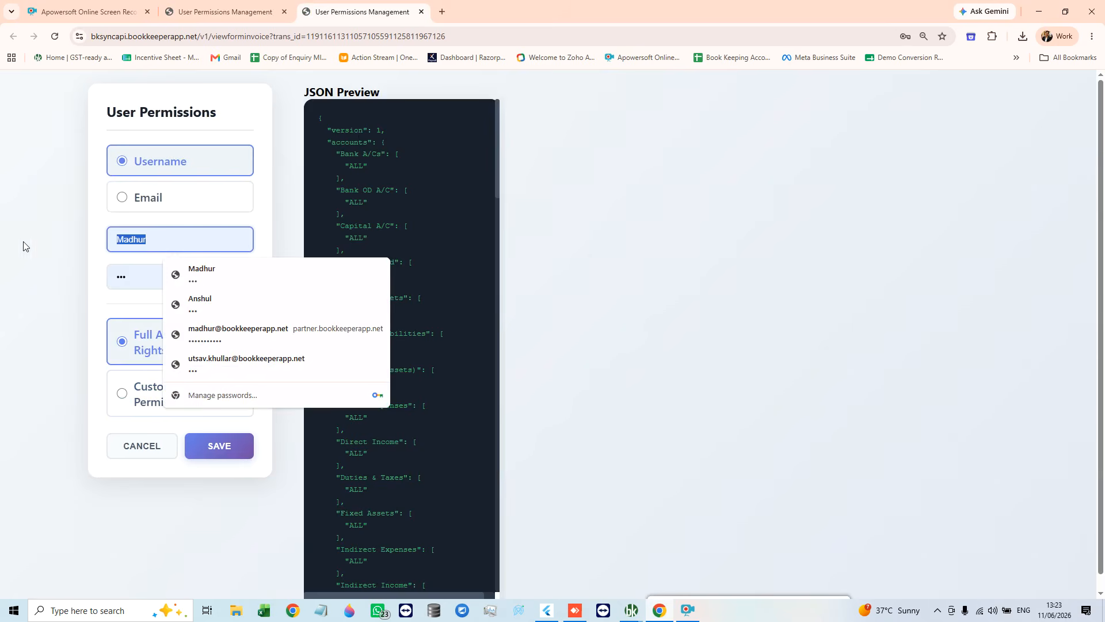
pyautogui.click(157, 203)
pyautogui.moveTo(190, 239); pyautogui.dragTo(96, 246)
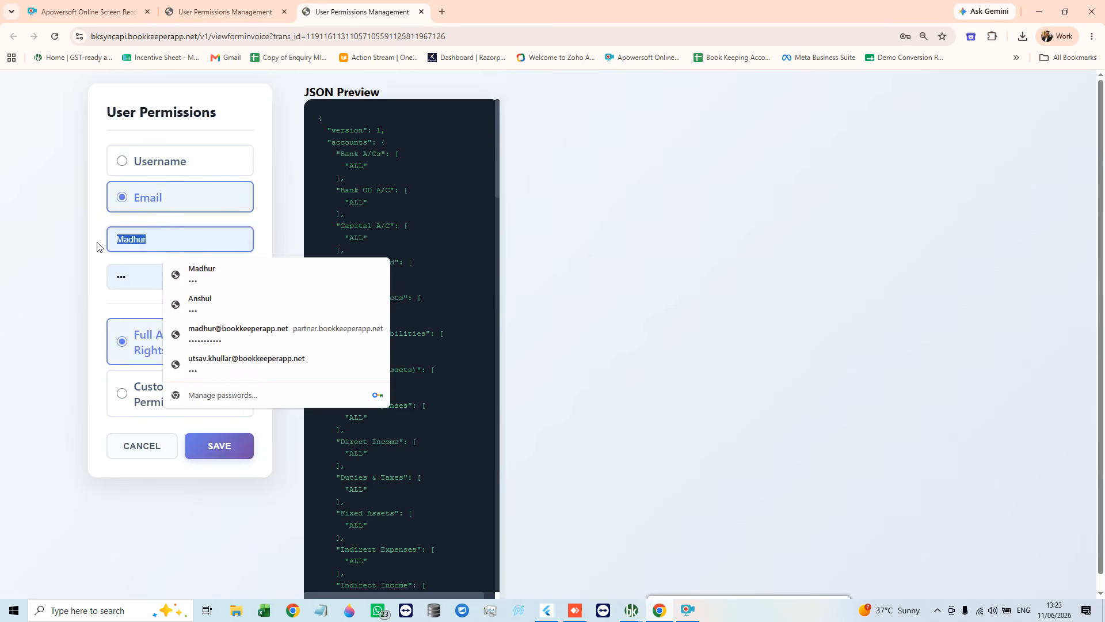
pyautogui.click(139, 275)
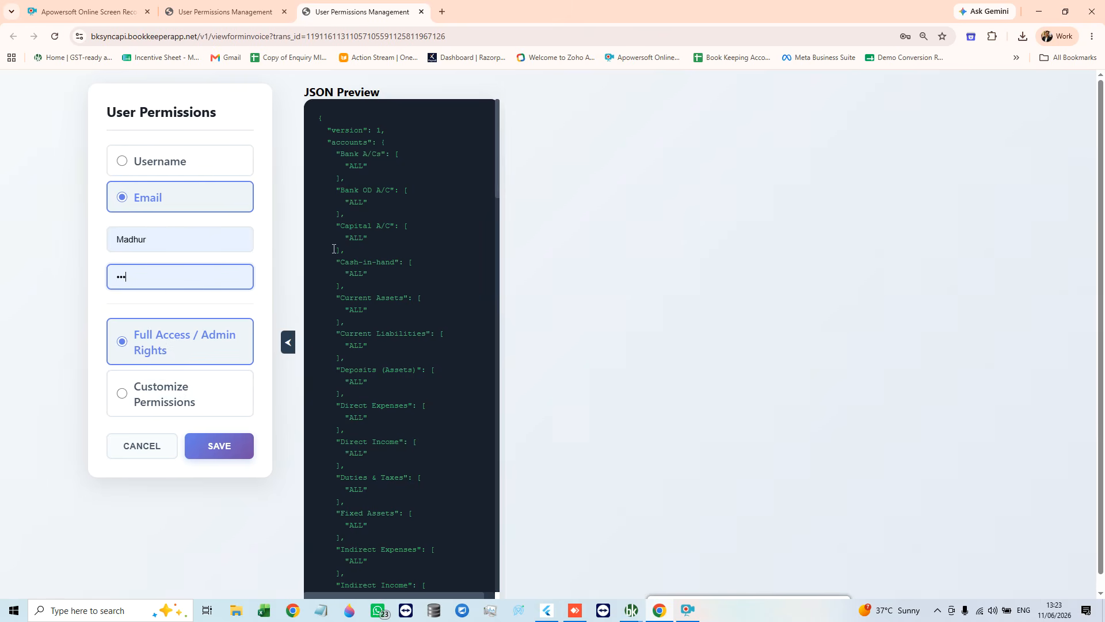
# - Switch the new user from full access to Customize Permissions and review the module permissions list
pyautogui.scroll(-2, 363, 170)
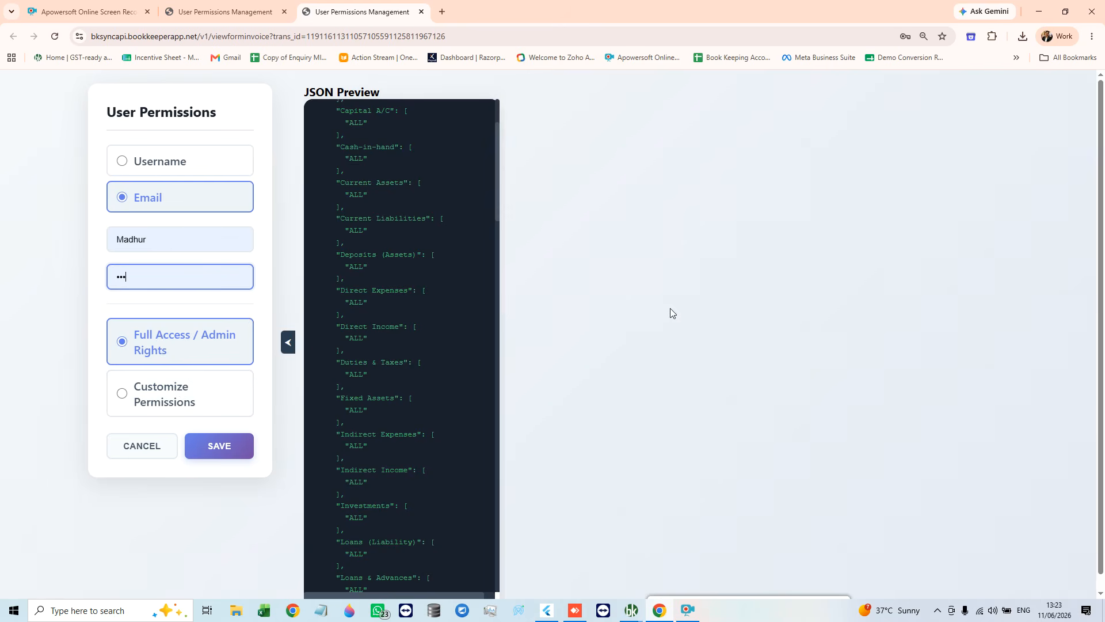
pyautogui.scroll(-12, 354, 293)
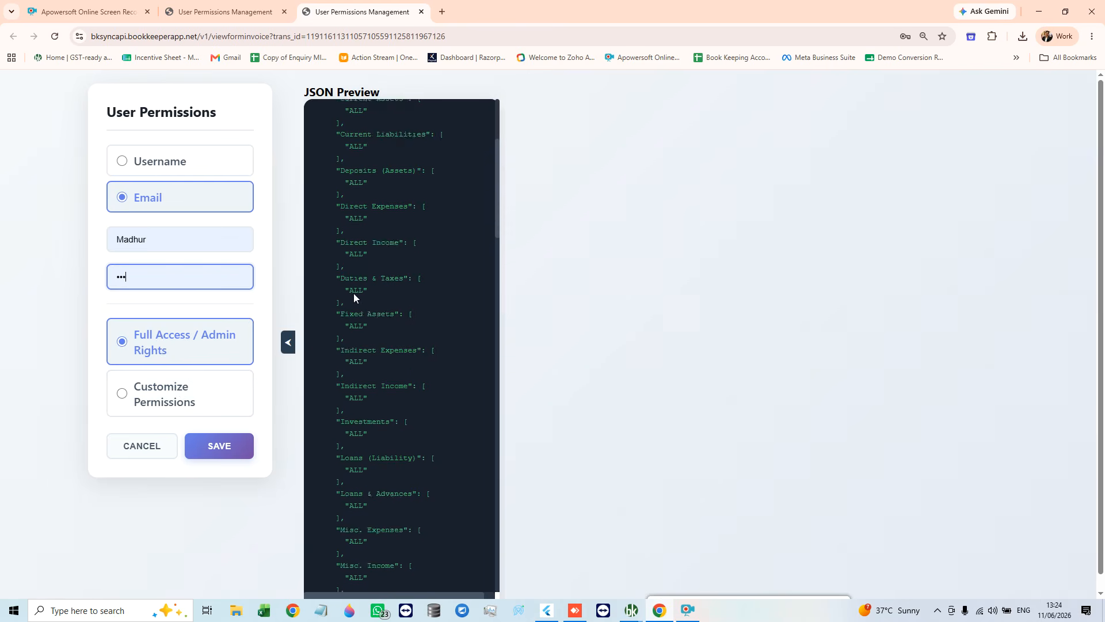
pyautogui.scroll(-12, 378, 326)
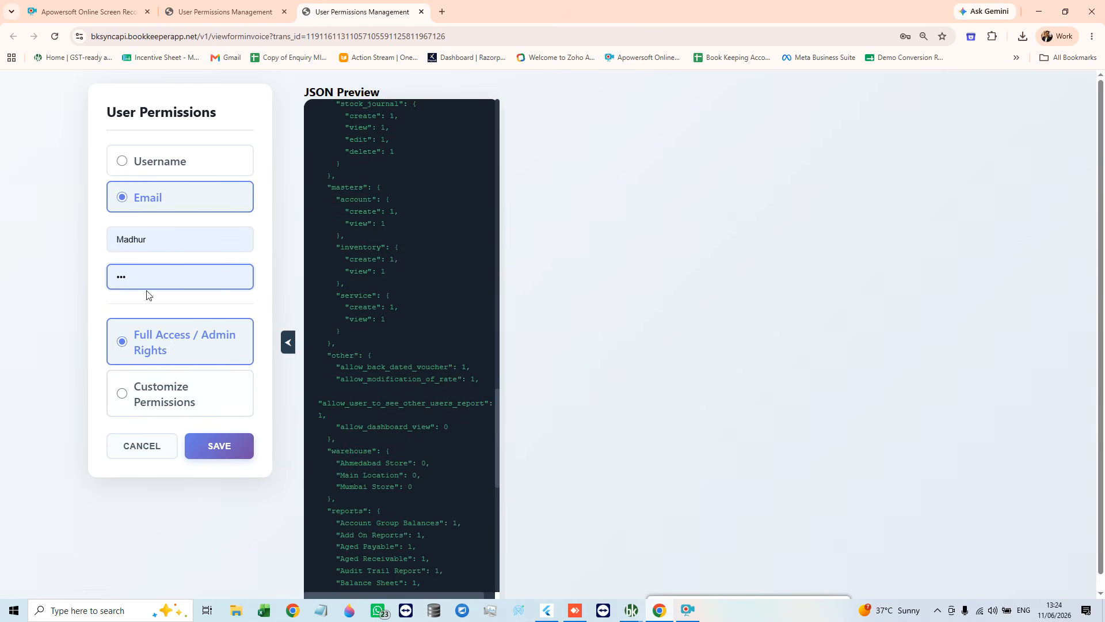
pyautogui.click(141, 401)
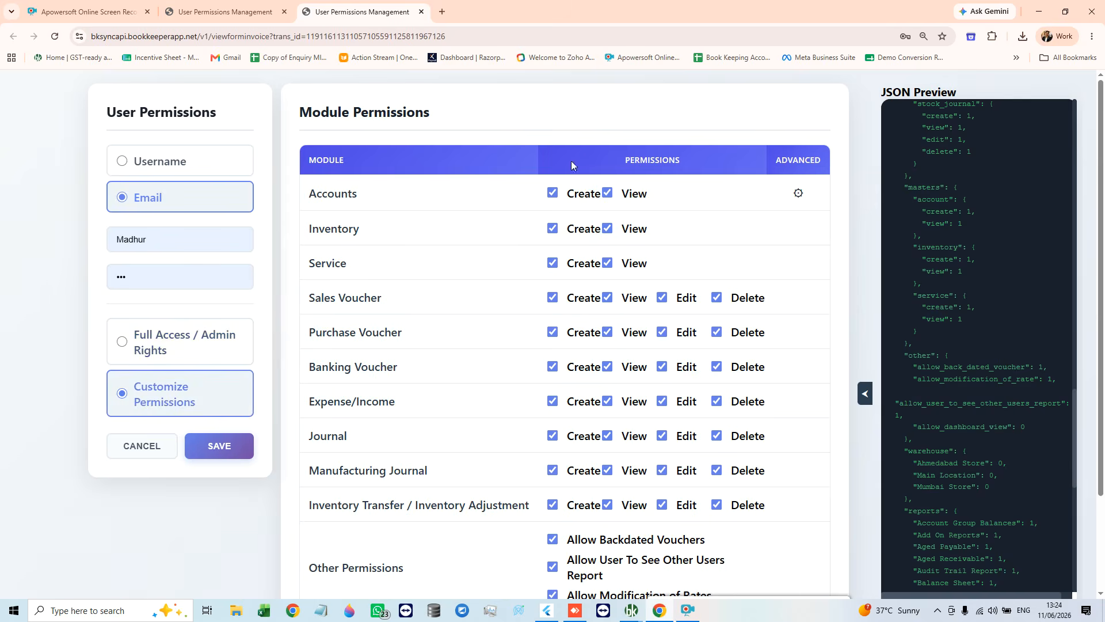
pyautogui.scroll(-2, 697, 393)
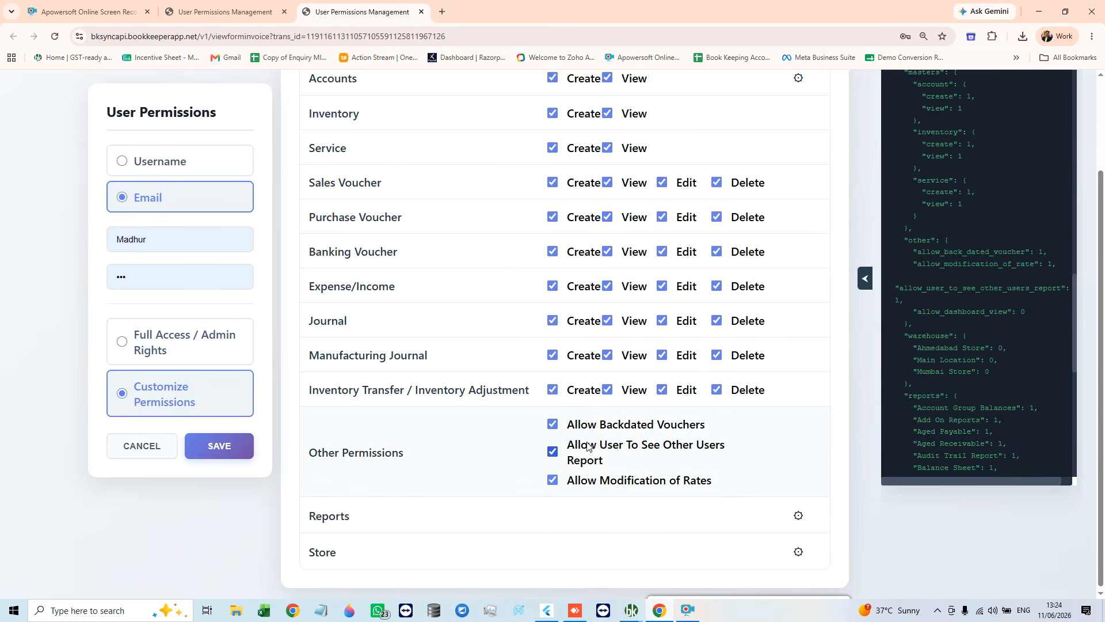
pyautogui.scroll(2, 587, 447)
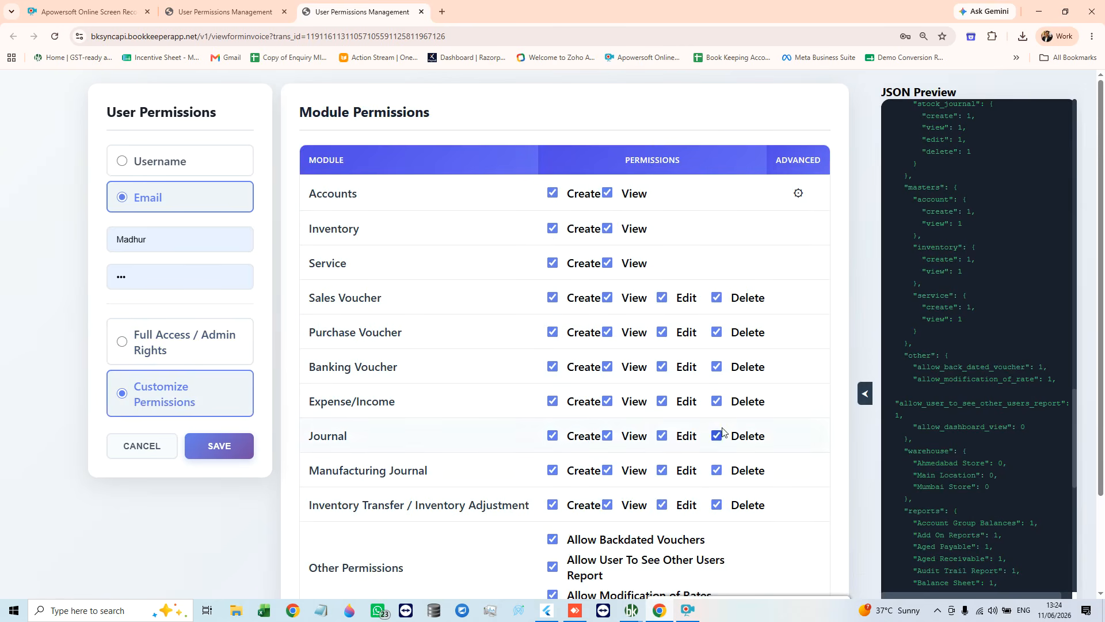
# - Remove the Edit and Delete permissions from all modules from Sales Voucher through Inventory Transfer / Inventory Adjustment, leaving Create and View allowed
pyautogui.scroll(-1, 812, 225)
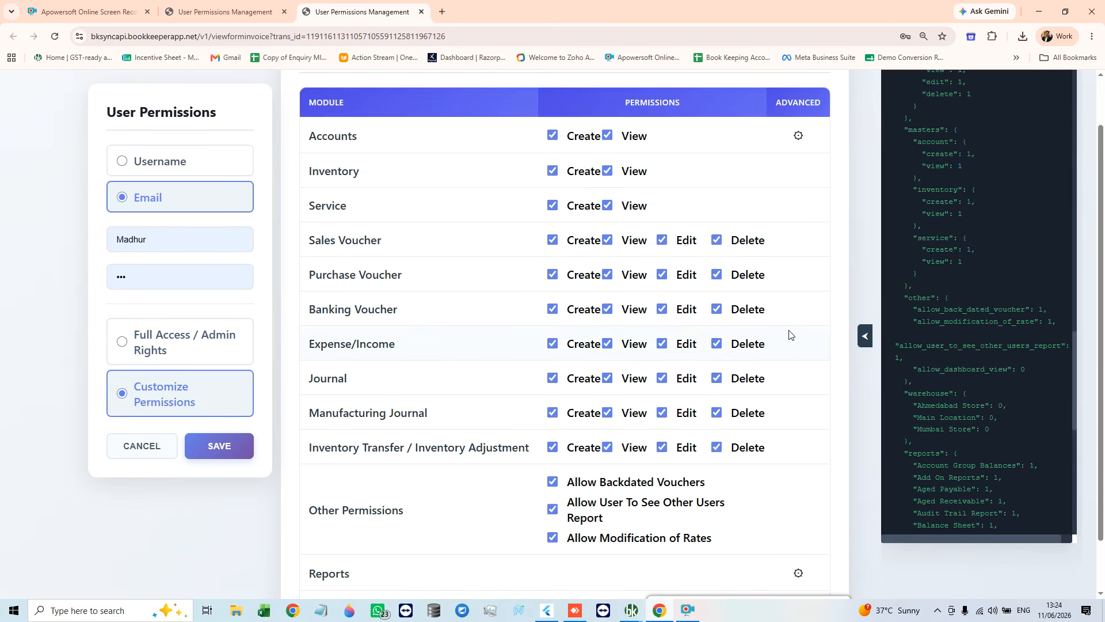
pyautogui.click(684, 242)
pyautogui.click(687, 276)
pyautogui.click(692, 310)
pyautogui.click(689, 345)
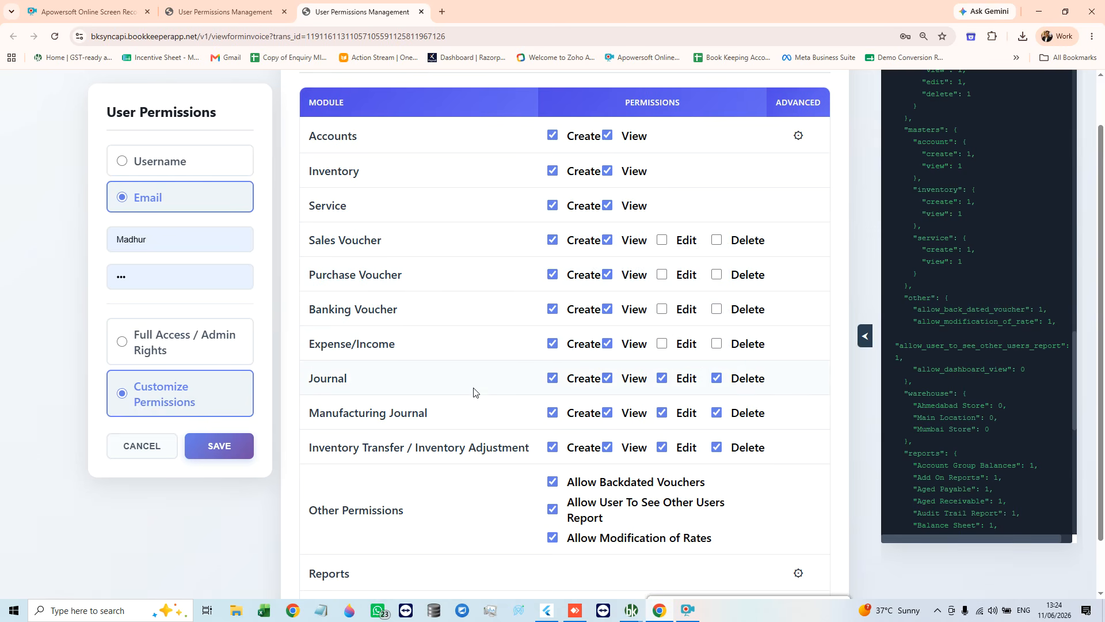
pyautogui.click(684, 381)
pyautogui.click(689, 414)
pyautogui.click(691, 445)
pyautogui.scroll(-1, 479, 464)
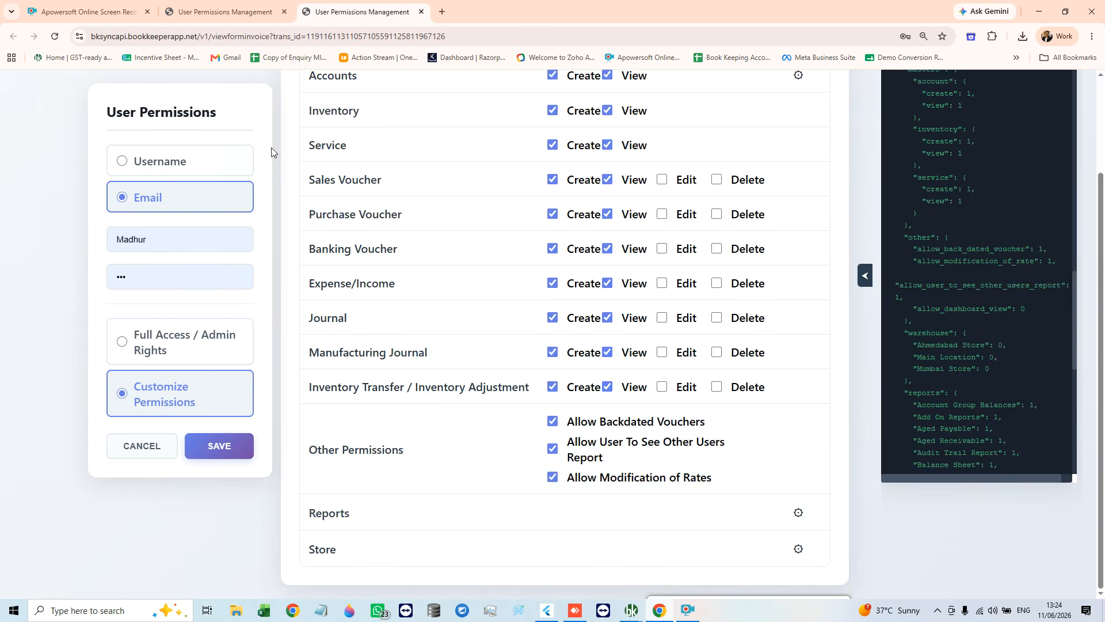
pyautogui.scroll(2, 455, 292)
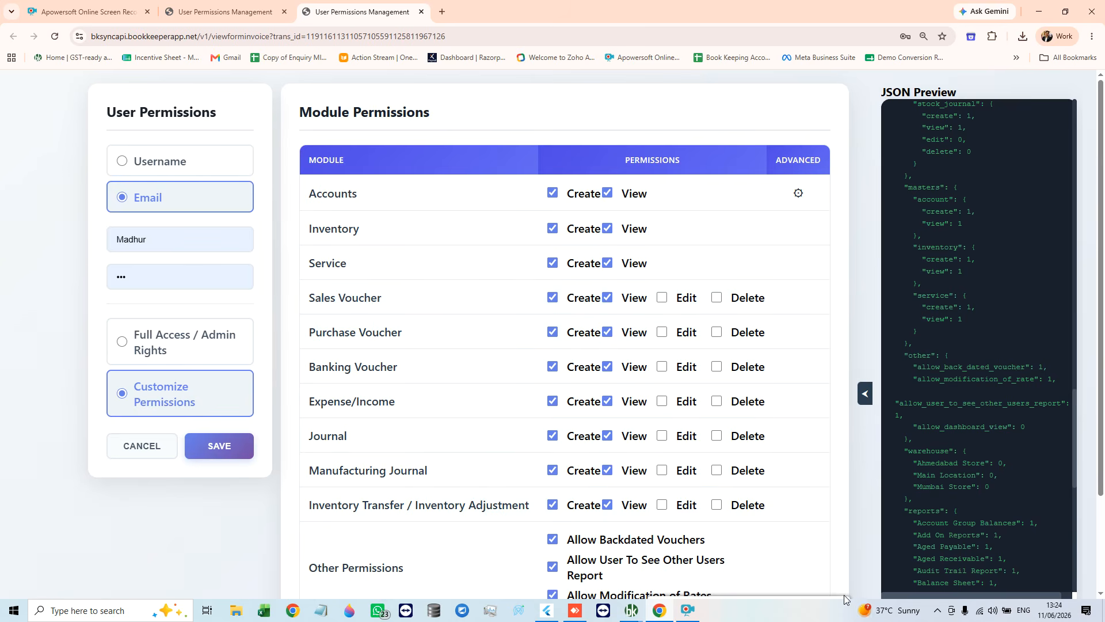
# - Switch to Book Keeper Windows, mark the browser task as done and close User Management
pyautogui.moveTo(845, 600)
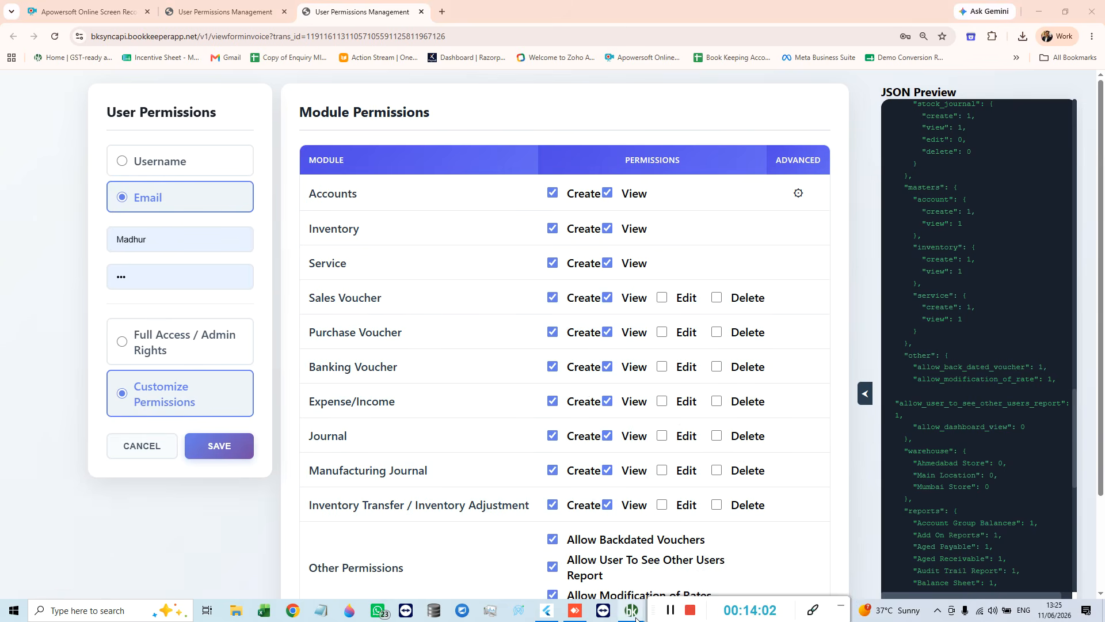
pyautogui.moveTo(636, 618)
pyautogui.click(707, 548)
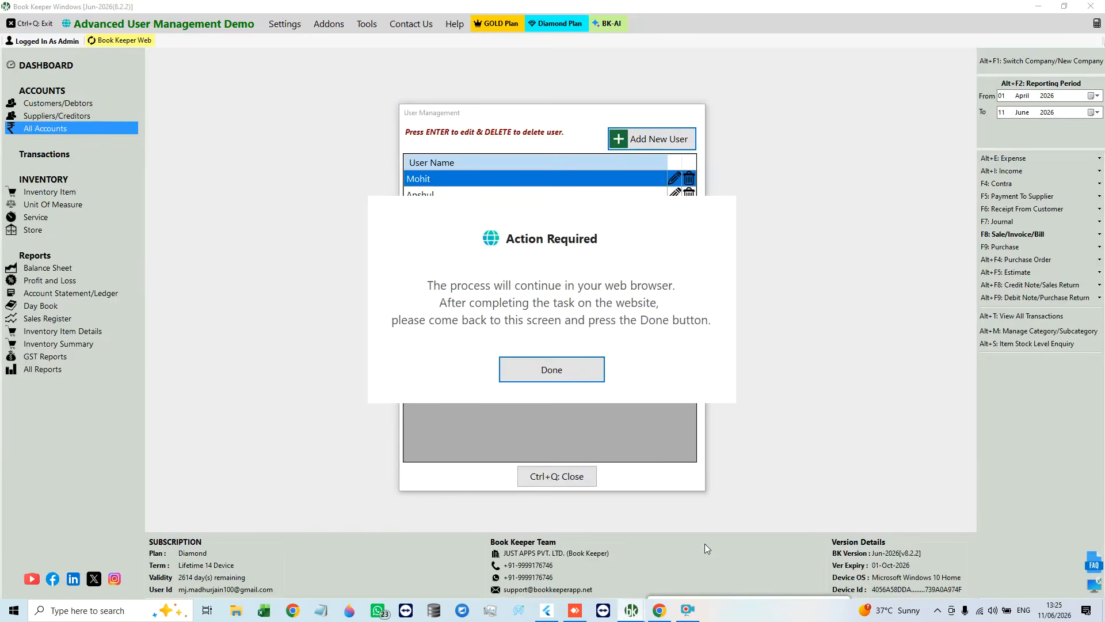
pyautogui.click(526, 378)
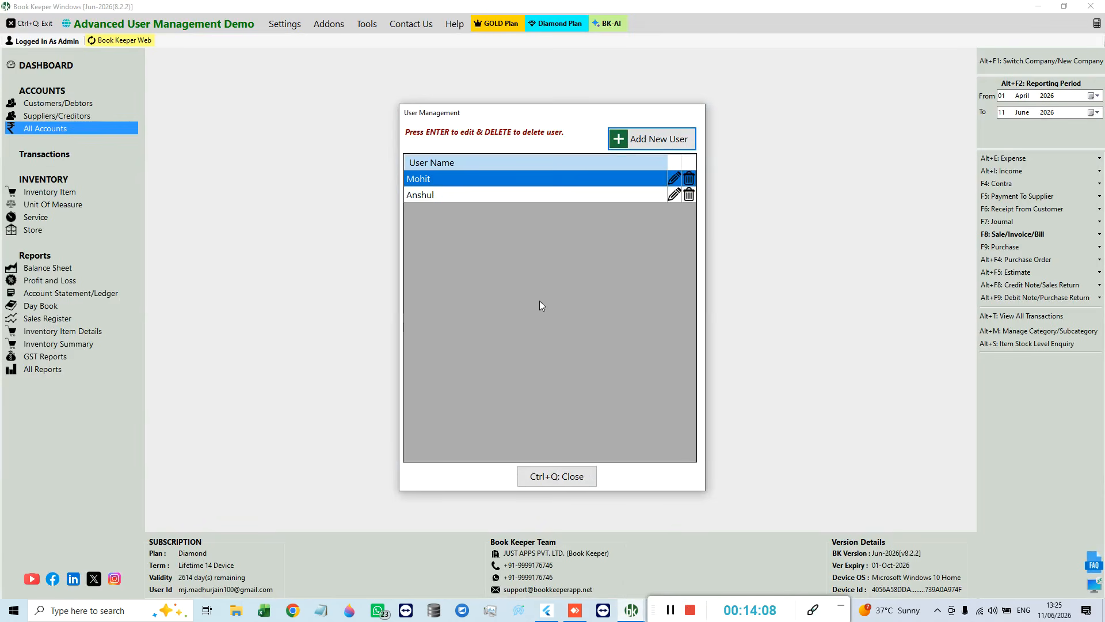
pyautogui.click(544, 467)
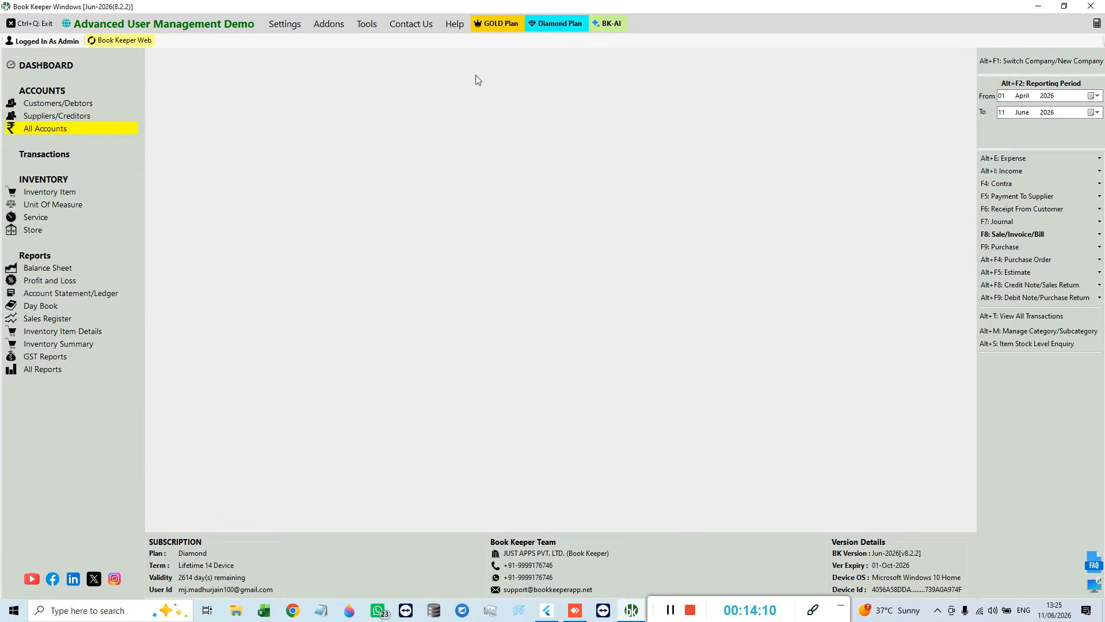
# - Look through the help options and display the Book Keeper Team's contact details
pyautogui.click(459, 30)
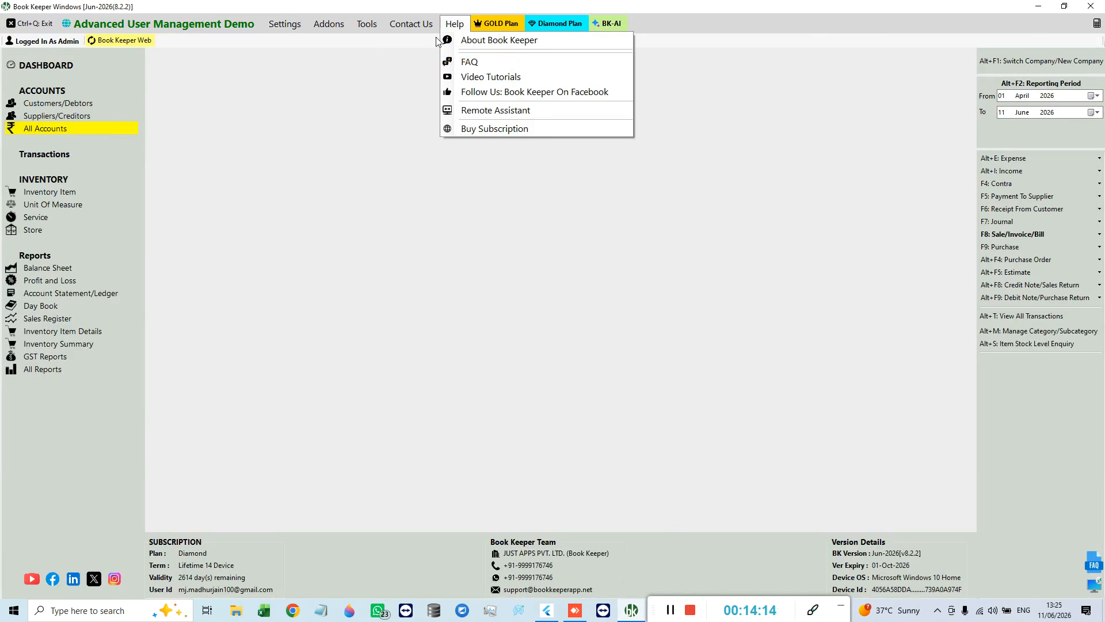
pyautogui.moveTo(411, 24)
pyautogui.moveTo(472, 39)
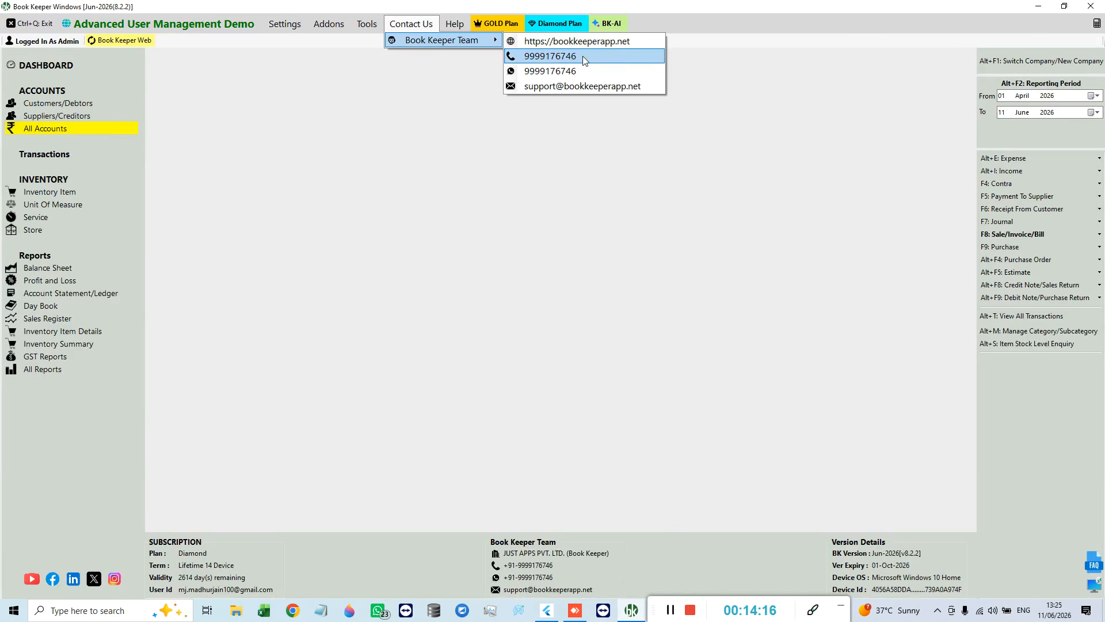